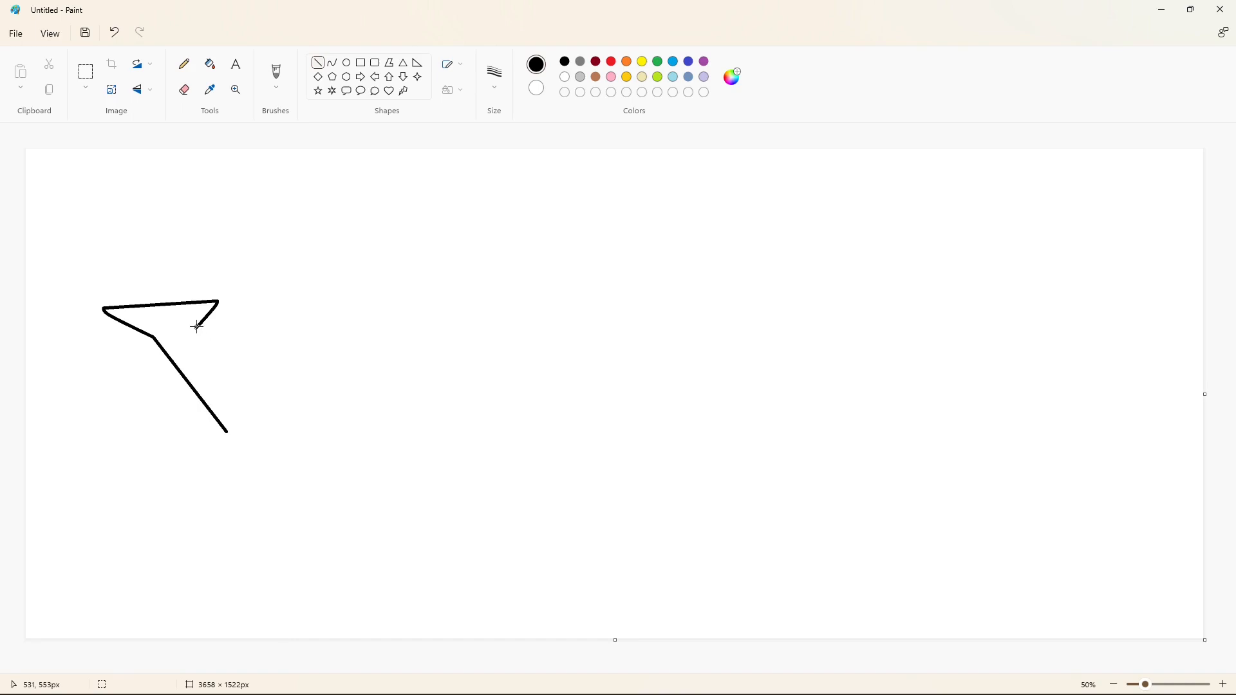
Draw the inner V edges and the top edge of the right arm of the letter Y with straight lines.
{"action": "left_click_drag", "start_coordinate": [198, 327], "coordinate": [233, 395]}
{"action": "left_click_drag", "start_coordinate": [309, 302], "coordinate": [221, 312]}
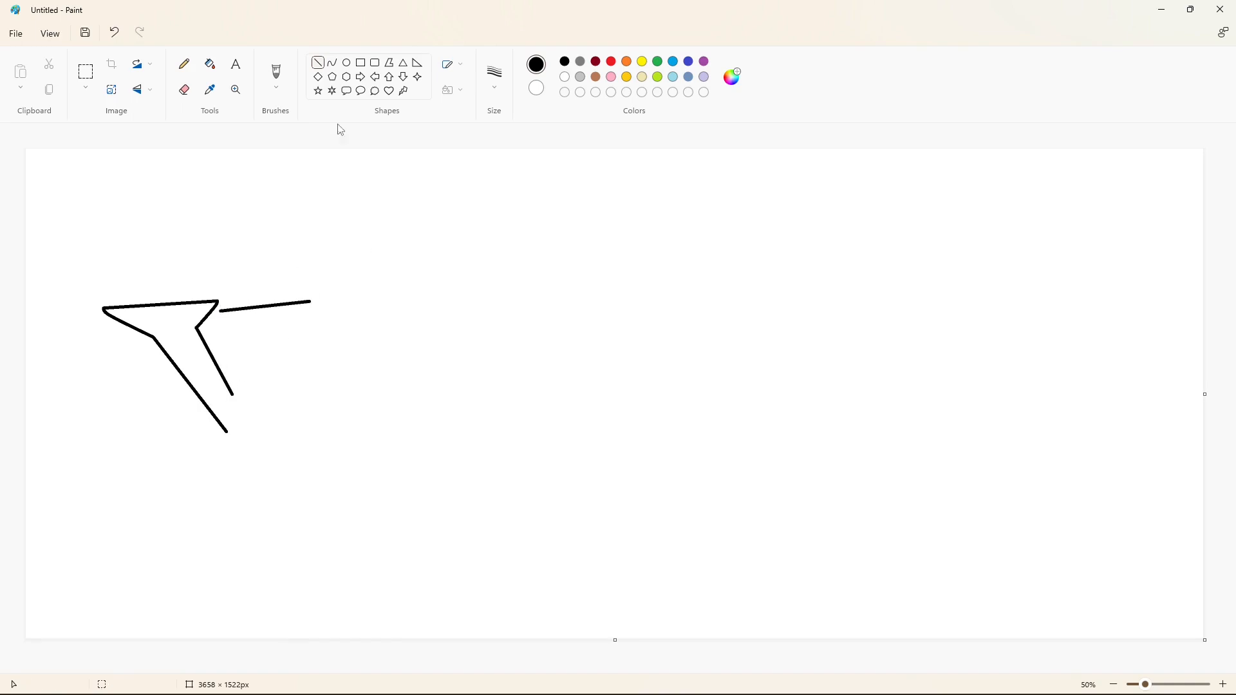
{"action": "left_click_drag", "start_coordinate": [310, 302], "coordinate": [233, 394]}
{"action": "key", "text": "ctrl+z"}
{"action": "left_click_drag", "start_coordinate": [241, 331], "coordinate": [232, 394]}
Draw the right stem edge of the Y and try to curve the inner edge of its tail.
{"action": "mouse_move", "coordinate": [280, 332]}
{"action": "left_mouse_down"}
{"action": "mouse_move", "coordinate": [253, 461]}
{"action": "mouse_move", "coordinate": [193, 458]}
{"action": "left_mouse_up"}
{"action": "left_click_drag", "start_coordinate": [209, 466], "coordinate": [220, 475]}
{"action": "left_click_drag", "start_coordinate": [202, 479], "coordinate": [193, 481]}
{"action": "key", "text": "ctrl+z"}
{"action": "left_click_drag", "start_coordinate": [226, 432], "coordinate": [192, 458]}
{"action": "left_click_drag", "start_coordinate": [209, 464], "coordinate": [220, 471]}
{"action": "left_click_drag", "start_coordinate": [202, 478], "coordinate": [199, 483]}
{"action": "key", "text": "ctrl+z"}
Draw the Y's curled tail with curves that spiral inward and join both edges of the stem.
{"action": "mouse_move", "coordinate": [225, 432]}
{"action": "left_mouse_down"}
{"action": "mouse_move", "coordinate": [193, 457]}
{"action": "mouse_move", "coordinate": [221, 473]}
{"action": "left_mouse_up"}
{"action": "mouse_move", "coordinate": [202, 477]}
{"action": "left_mouse_down"}
{"action": "mouse_move", "coordinate": [191, 481]}
{"action": "mouse_move", "coordinate": [202, 464]}
{"action": "left_mouse_up"}
{"action": "left_click", "coordinate": [187, 439]}
{"action": "mouse_move", "coordinate": [217, 448]}
{"action": "left_mouse_down"}
{"action": "mouse_move", "coordinate": [236, 442]}
{"action": "mouse_move", "coordinate": [174, 481]}
{"action": "mouse_move", "coordinate": [187, 417]}
{"action": "mouse_move", "coordinate": [148, 450]}
{"action": "mouse_move", "coordinate": [251, 461]}
{"action": "mouse_move", "coordinate": [185, 501]}
{"action": "mouse_move", "coordinate": [237, 506]}
{"action": "left_mouse_up"}
{"action": "left_click", "coordinate": [305, 452]}
{"action": "key", "text": "ctrl+z"}
{"action": "left_click", "coordinate": [296, 450]}
{"action": "left_click", "coordinate": [358, 467]}
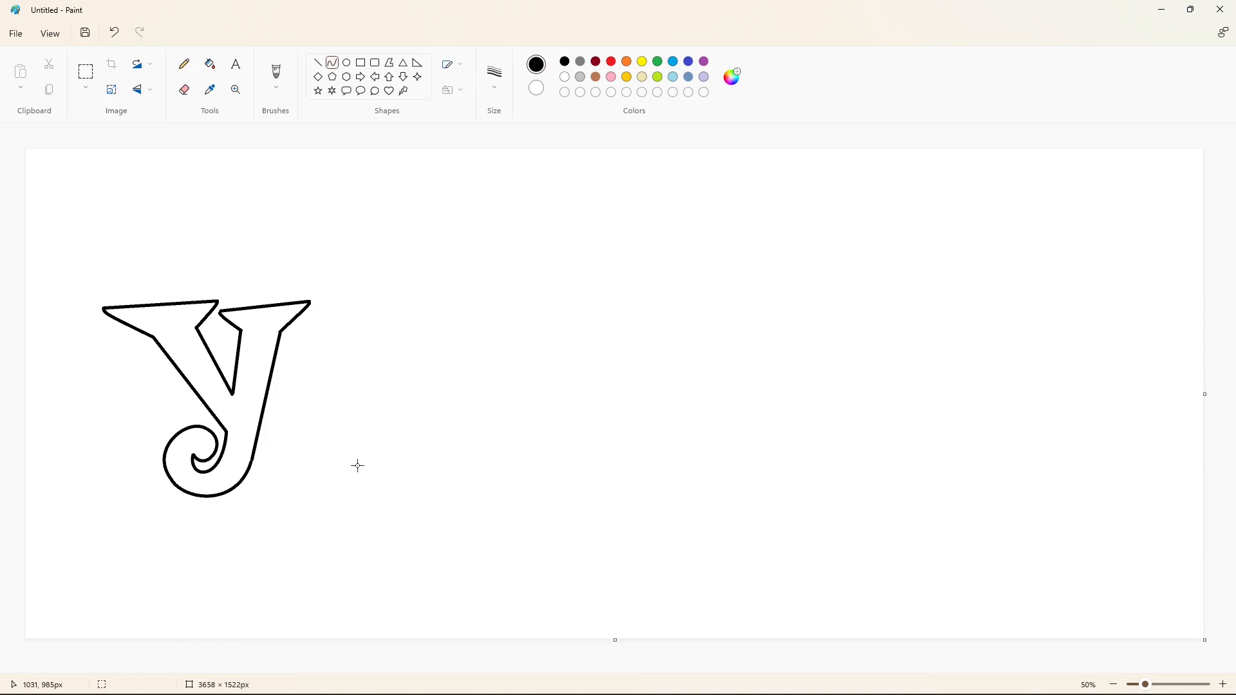
{"action": "left_click_drag", "start_coordinate": [335, 339], "coordinate": [289, 484]}
{"action": "left_click_drag", "start_coordinate": [306, 429], "coordinate": [238, 451]}
{"action": "left_click", "coordinate": [335, 343]}
{"action": "left_click_drag", "start_coordinate": [336, 339], "coordinate": [290, 484]}
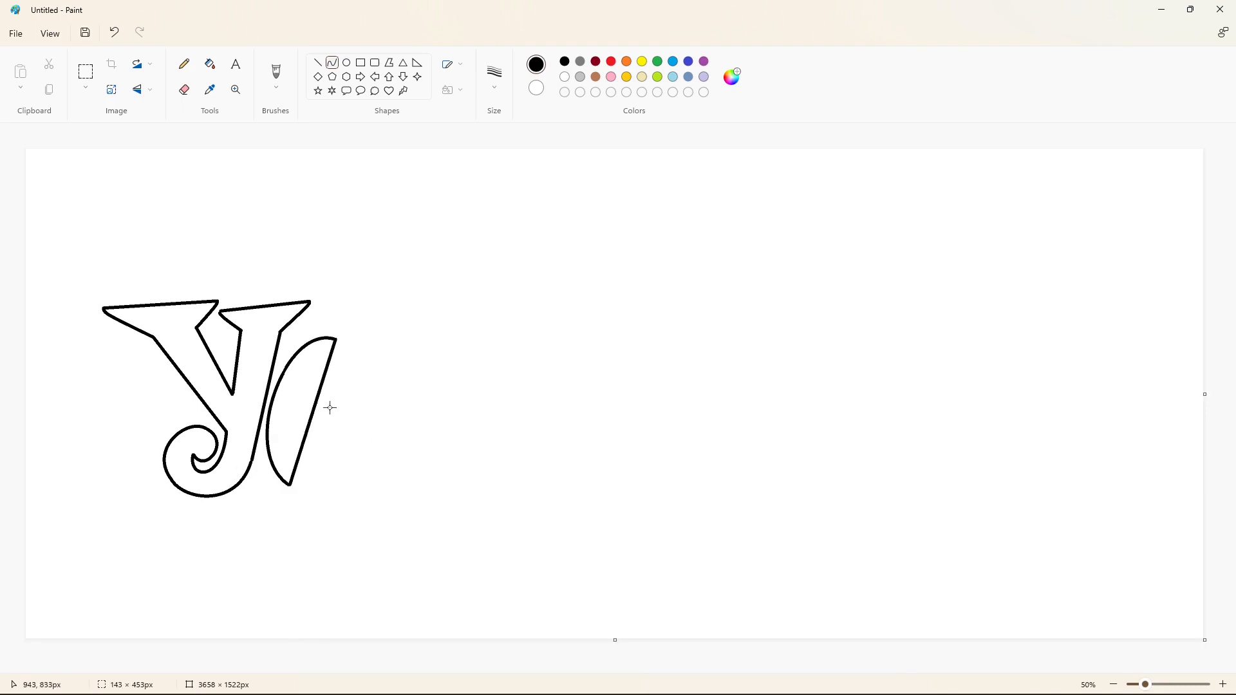
{"action": "left_click_drag", "start_coordinate": [328, 406], "coordinate": [390, 353]}
{"action": "left_click_drag", "start_coordinate": [369, 435], "coordinate": [366, 513]}
{"action": "key", "text": "ctrl+z"}
{"action": "key", "text": "ctrl+z"}
{"action": "left_click_drag", "start_coordinate": [338, 339], "coordinate": [275, 471]}
{"action": "left_click", "coordinate": [281, 405]}
{"action": "key", "text": "ctrl+z"}
Draw the left side and upper right side of a slanted letter O beside the Y with curves.
{"action": "left_click_drag", "start_coordinate": [338, 339], "coordinate": [275, 470]}
{"action": "left_click_drag", "start_coordinate": [293, 386], "coordinate": [247, 411]}
{"action": "left_click_drag", "start_coordinate": [339, 339], "coordinate": [361, 437]}
{"action": "left_click_drag", "start_coordinate": [361, 374], "coordinate": [364, 350]}
{"action": "left_click_drag", "start_coordinate": [375, 370], "coordinate": [381, 389]}
{"action": "left_click", "coordinate": [462, 404]}
{"action": "mouse_move", "coordinate": [361, 438]}
{"action": "left_mouse_down"}
{"action": "mouse_move", "coordinate": [275, 471]}
{"action": "mouse_move", "coordinate": [338, 494]}
{"action": "left_mouse_up"}
{"action": "left_click_drag", "start_coordinate": [311, 488], "coordinate": [296, 515]}
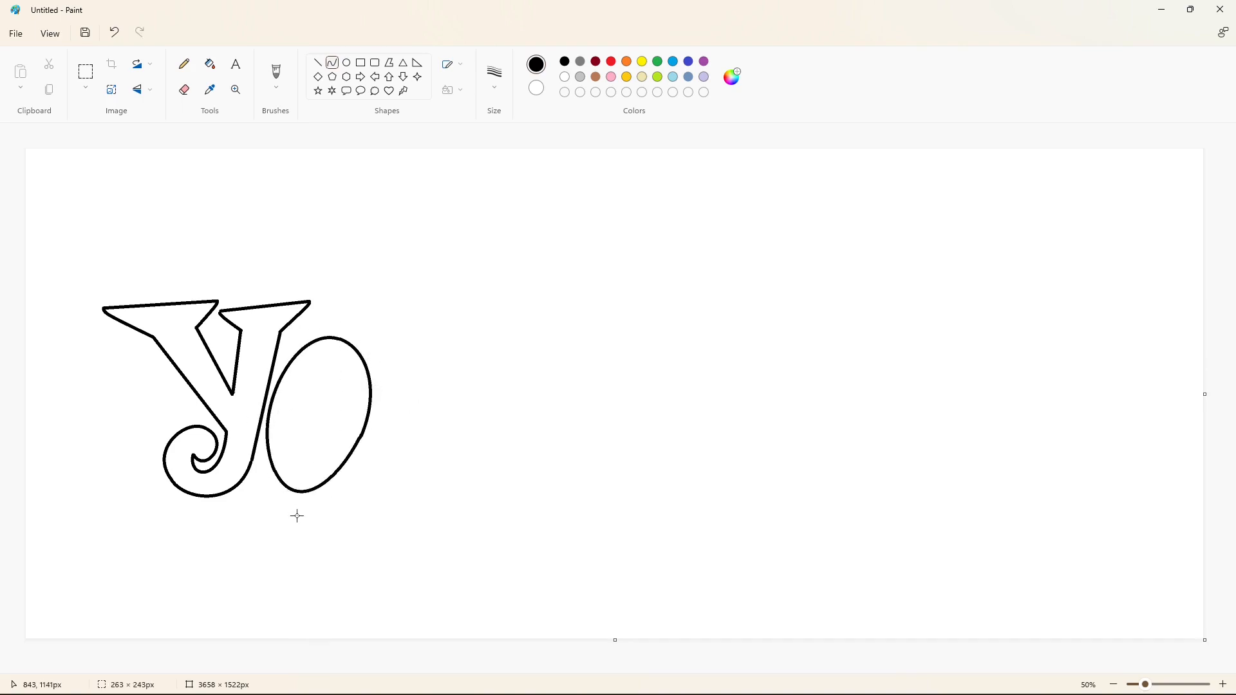
{"action": "left_click", "coordinate": [467, 469]}
{"action": "key", "text": "ctrl+z"}
{"action": "mouse_move", "coordinate": [360, 437]}
{"action": "left_mouse_down"}
{"action": "mouse_move", "coordinate": [276, 471]}
{"action": "mouse_move", "coordinate": [334, 491]}
{"action": "mouse_move", "coordinate": [364, 486]}
{"action": "left_mouse_up"}
{"action": "left_click", "coordinate": [431, 471]}
{"action": "key", "text": "ctrl+z"}
Close the bottom of the O with a curve joining its left and right sides.
{"action": "left_click_drag", "start_coordinate": [274, 471], "coordinate": [362, 439]}
{"action": "left_click_drag", "start_coordinate": [309, 461], "coordinate": [294, 501]}
{"action": "left_click_drag", "start_coordinate": [309, 501], "coordinate": [339, 497]}
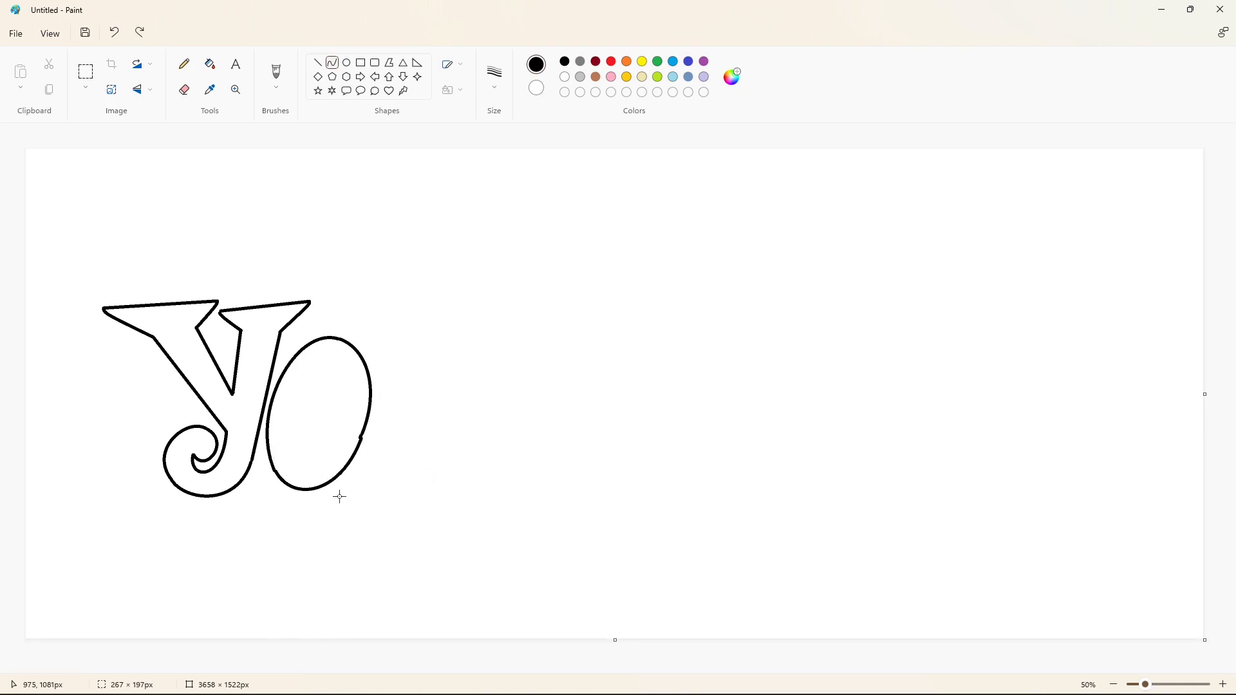
{"action": "left_click", "coordinate": [458, 483]}
{"action": "key", "text": "ctrl+z"}
{"action": "left_click_drag", "start_coordinate": [275, 471], "coordinate": [337, 496]}
{"action": "left_click", "coordinate": [419, 491]}
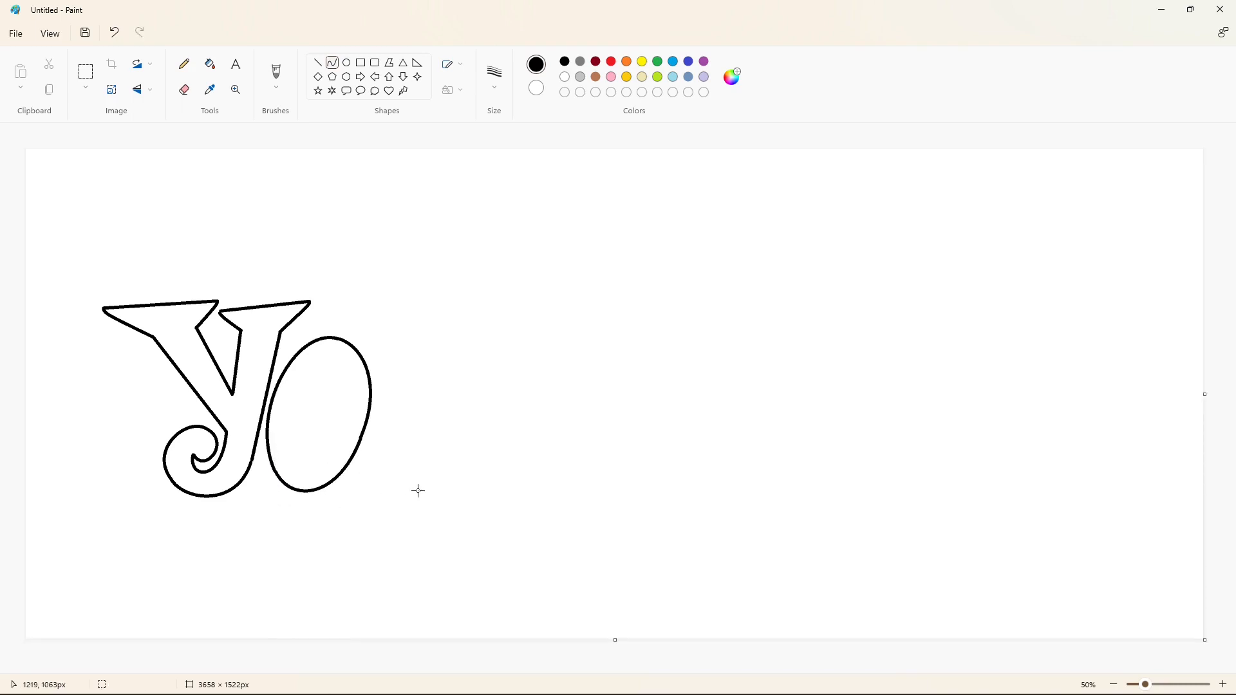
Draw the right-hand curve of an oval paw pad inside the O.
{"action": "left_click_drag", "start_coordinate": [305, 402], "coordinate": [330, 455]}
{"action": "left_click_drag", "start_coordinate": [320, 425], "coordinate": [329, 380]}
{"action": "left_click_drag", "start_coordinate": [357, 443], "coordinate": [364, 434]}
{"action": "left_click", "coordinate": [449, 434]}
{"action": "left_click_drag", "start_coordinate": [305, 403], "coordinate": [317, 440]}
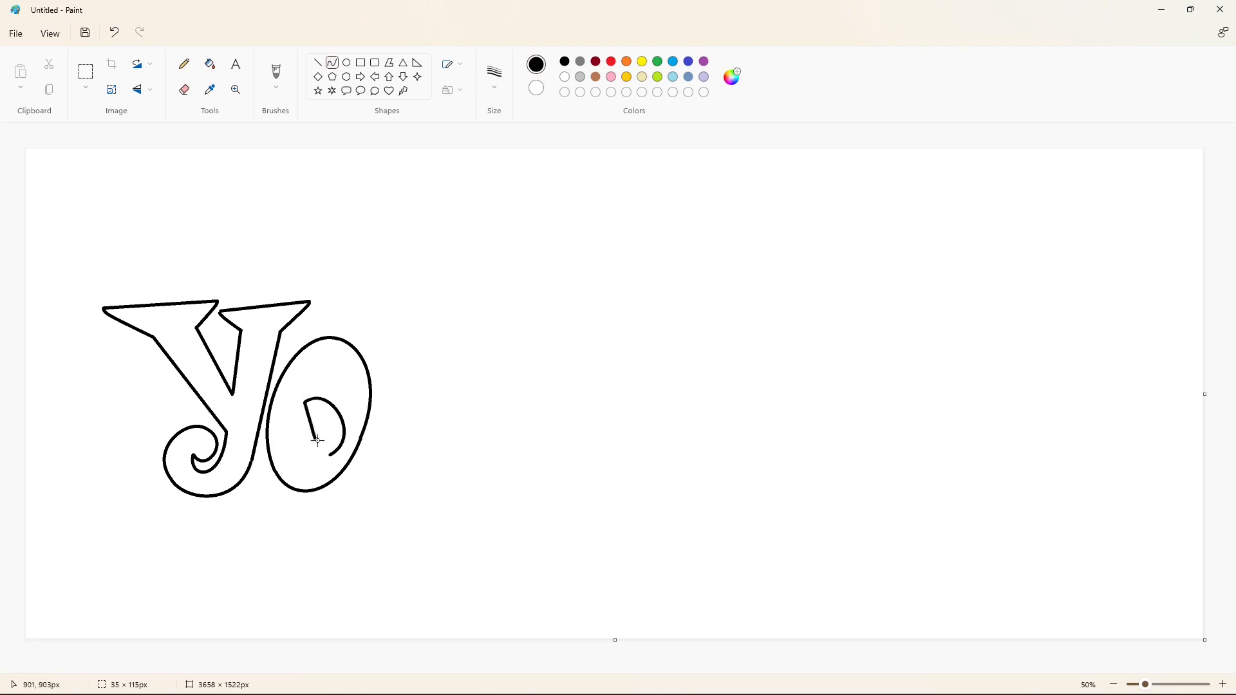
{"action": "key", "text": "ctrl+z"}
{"action": "left_click_drag", "start_coordinate": [316, 425], "coordinate": [289, 409]}
{"action": "left_click_drag", "start_coordinate": [298, 452], "coordinate": [302, 459]}
{"action": "left_click", "coordinate": [457, 440]}
{"action": "key", "text": "ctrl+z"}
{"action": "key", "text": "ctrl+z"}
Draw the left-hand curve of the paw pad to close the oval inside the O.
{"action": "mouse_move", "coordinate": [305, 403]}
{"action": "left_mouse_down"}
{"action": "mouse_move", "coordinate": [343, 441]}
{"action": "mouse_move", "coordinate": [322, 387]}
{"action": "left_mouse_up"}
{"action": "left_click_drag", "start_coordinate": [346, 412], "coordinate": [287, 413]}
{"action": "left_click", "coordinate": [460, 437]}
{"action": "left_click_drag", "start_coordinate": [294, 430], "coordinate": [308, 446]}
{"action": "key", "text": "ctrl+z"}
{"action": "mouse_move", "coordinate": [306, 422]}
{"action": "left_mouse_down"}
{"action": "mouse_move", "coordinate": [289, 414]}
{"action": "mouse_move", "coordinate": [313, 450]}
{"action": "mouse_move", "coordinate": [289, 415]}
{"action": "left_mouse_up"}
{"action": "left_click", "coordinate": [420, 437]}
{"action": "key", "text": "ctrl+z"}
{"action": "left_click_drag", "start_coordinate": [293, 432], "coordinate": [343, 455]}
{"action": "left_click", "coordinate": [400, 438]}
Draw three small rounded-triangle toe pads above the oval inside the O.
{"action": "left_click", "coordinate": [419, 446]}
{"action": "left_click", "coordinate": [280, 389]}
{"action": "left_click", "coordinate": [287, 412]}
{"action": "left_click", "coordinate": [287, 411]}
{"action": "left_click", "coordinate": [281, 394]}
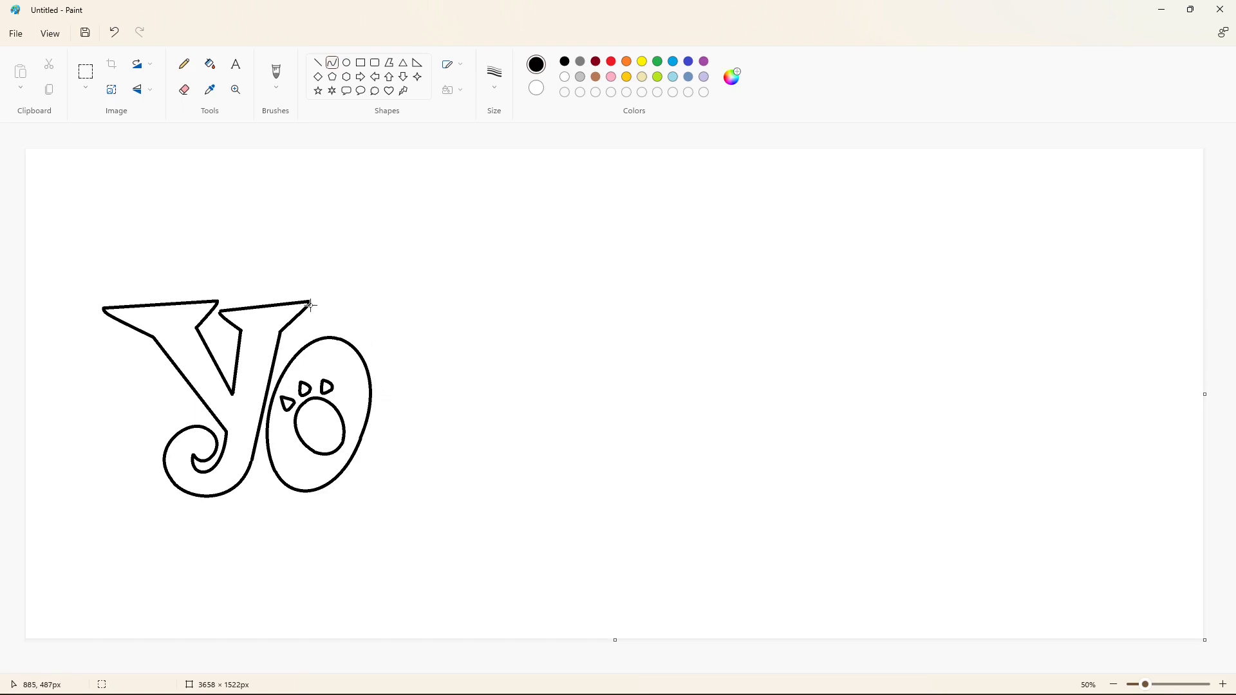
Draw a teardrop-shaped toe between the Y's upper right tip and the top of the O.
{"action": "mouse_move", "coordinate": [310, 306]}
{"action": "left_mouse_down"}
{"action": "mouse_move", "coordinate": [298, 344]}
{"action": "mouse_move", "coordinate": [364, 325]}
{"action": "mouse_move", "coordinate": [308, 309]}
{"action": "mouse_move", "coordinate": [334, 334]}
{"action": "mouse_move", "coordinate": [348, 296]}
{"action": "left_mouse_up"}
{"action": "left_click", "coordinate": [285, 325]}
{"action": "left_click", "coordinate": [285, 340]}
{"action": "key", "text": "ctrl+z"}
{"action": "left_click", "coordinate": [311, 334]}
{"action": "left_click", "coordinate": [313, 331]}
Draw a second, pointed teardrop toe directly above the O with curves.
{"action": "left_click", "coordinate": [347, 297]}
{"action": "left_click", "coordinate": [328, 323]}
{"action": "left_click", "coordinate": [314, 334]}
{"action": "left_click", "coordinate": [403, 329]}
{"action": "left_click", "coordinate": [351, 336]}
{"action": "left_click", "coordinate": [358, 321]}
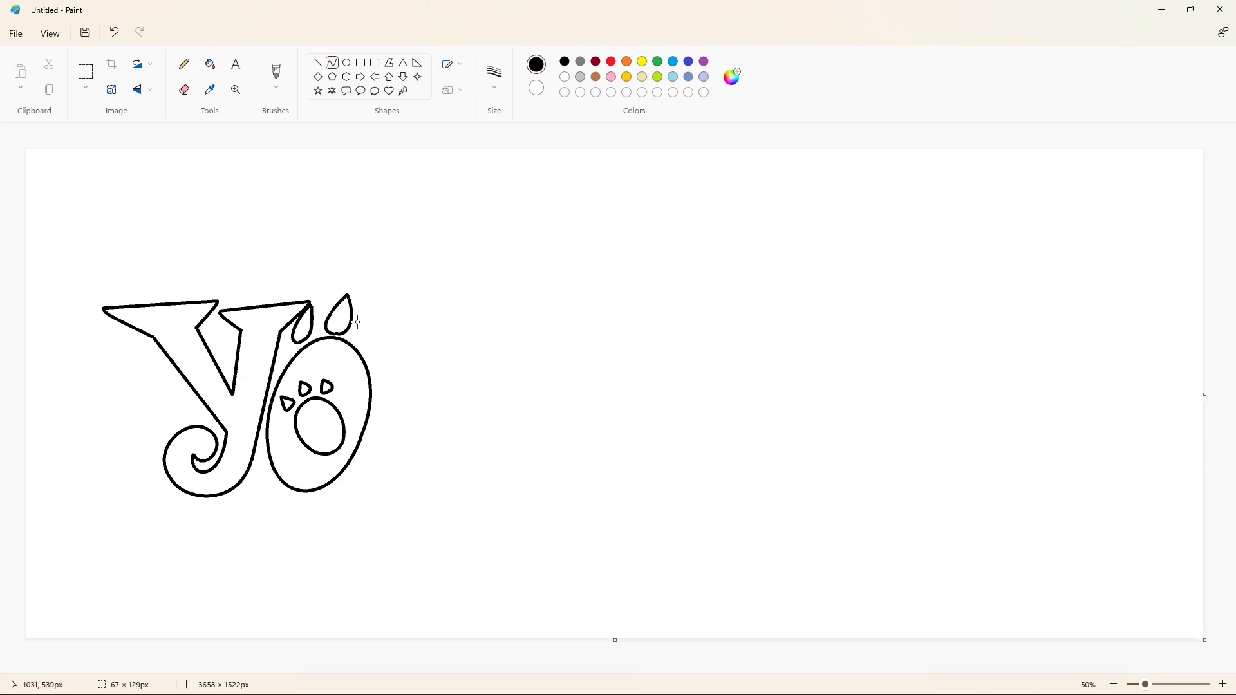
Draw a third, rounder toe at the upper right of the O with curves.
{"action": "left_click", "coordinate": [404, 327]}
{"action": "left_click", "coordinate": [385, 317]}
{"action": "left_click", "coordinate": [383, 352]}
{"action": "left_click", "coordinate": [433, 334]}
{"action": "left_click_drag", "start_coordinate": [368, 354], "coordinate": [363, 327]}
{"action": "left_click", "coordinate": [358, 353]}
{"action": "left_click", "coordinate": [354, 334]}
{"action": "left_click", "coordinate": [424, 339]}
{"action": "left_click", "coordinate": [430, 326]}
Draw the right edge of the G's pointed upper tip, bending it slightly at the top.
{"action": "left_click", "coordinate": [318, 63]}
{"action": "left_click_drag", "start_coordinate": [498, 276], "coordinate": [486, 354]}
{"action": "left_click", "coordinate": [502, 284]}
{"action": "left_click", "coordinate": [502, 284]}
{"action": "left_click", "coordinate": [567, 280]}
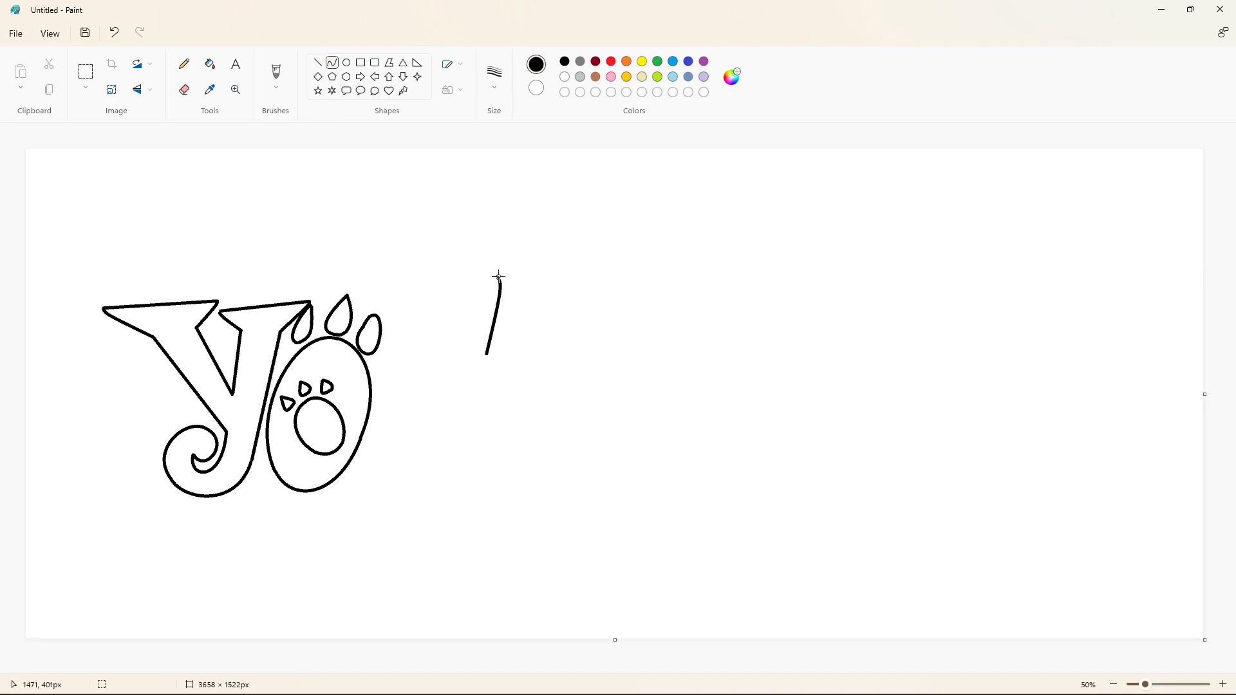
Draw the short slanted edge of the G's upper tip and the curve forming its upper left side.
{"action": "left_click", "coordinate": [476, 297]}
{"action": "mouse_move", "coordinate": [498, 277]}
{"action": "left_mouse_down"}
{"action": "mouse_move", "coordinate": [446, 293]}
{"action": "mouse_move", "coordinate": [472, 298]}
{"action": "mouse_move", "coordinate": [377, 381]}
{"action": "left_mouse_up"}
{"action": "left_click", "coordinate": [475, 297]}
{"action": "left_click", "coordinate": [550, 286]}
{"action": "key", "text": "ctrl+z"}
{"action": "left_click", "coordinate": [332, 62]}
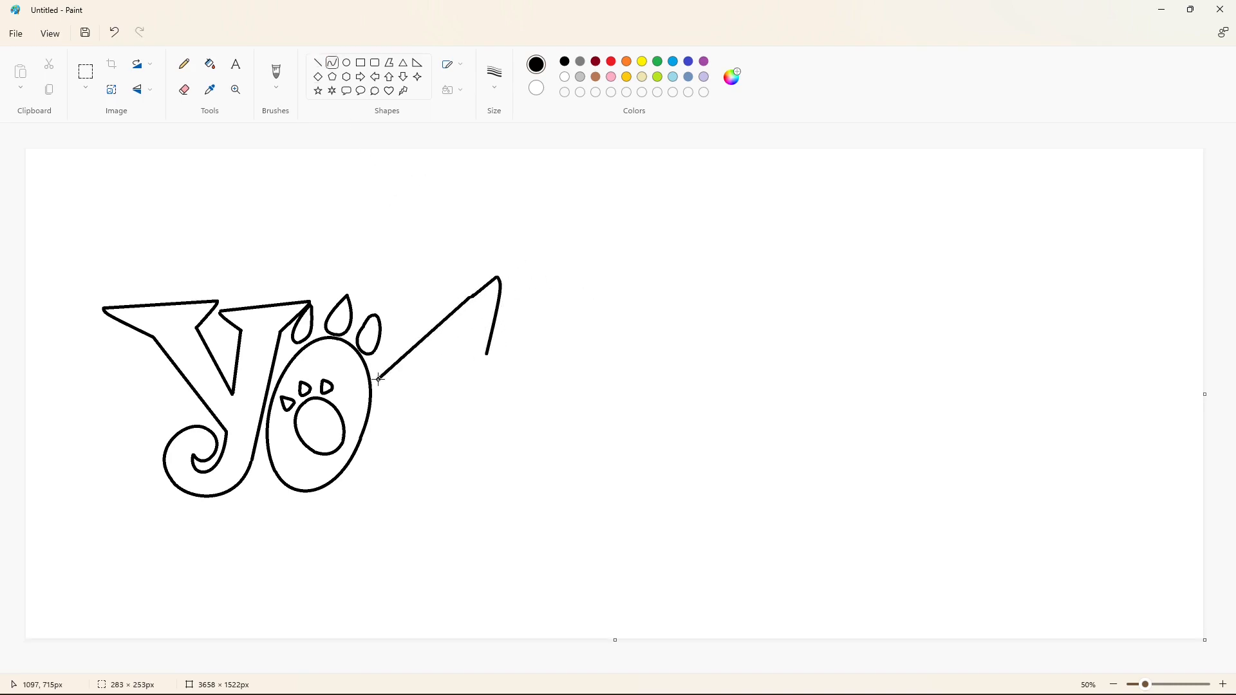
{"action": "left_click", "coordinate": [466, 301]}
{"action": "left_click_drag", "start_coordinate": [420, 273], "coordinate": [390, 263]}
{"action": "left_click_drag", "start_coordinate": [377, 381], "coordinate": [480, 443]}
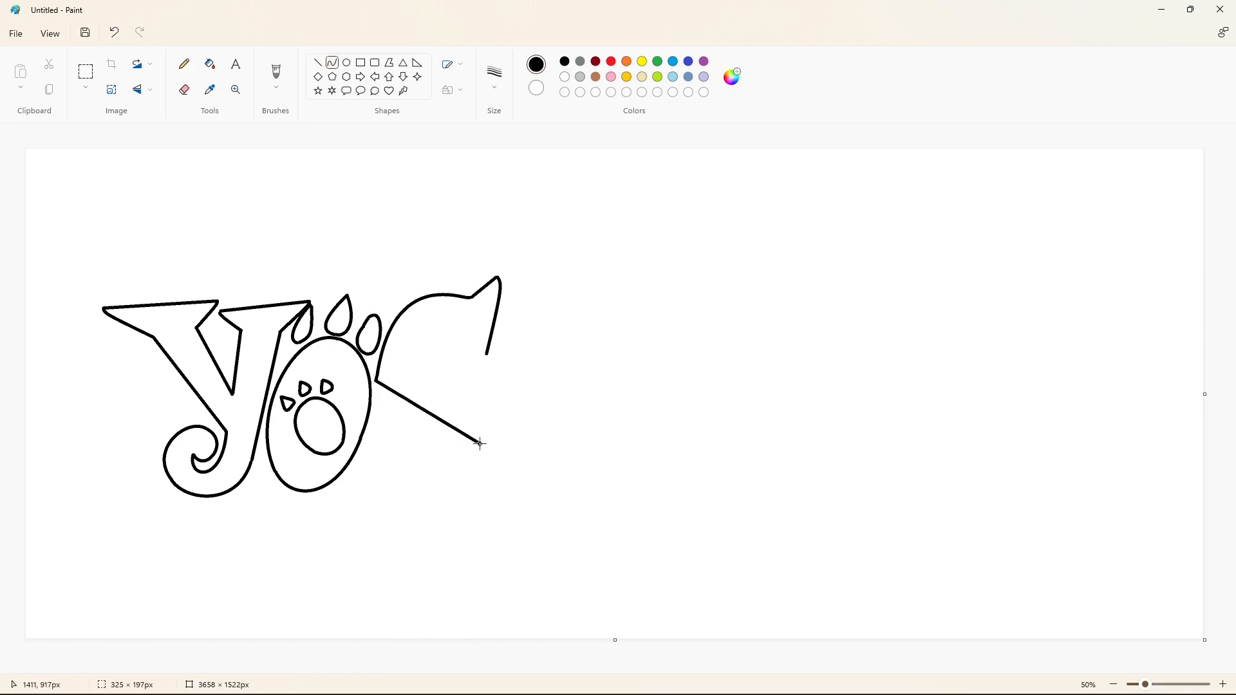
{"action": "left_click", "coordinate": [372, 421]}
{"action": "left_click_drag", "start_coordinate": [402, 478], "coordinate": [432, 500]}
{"action": "key", "text": "ctrl+z"}
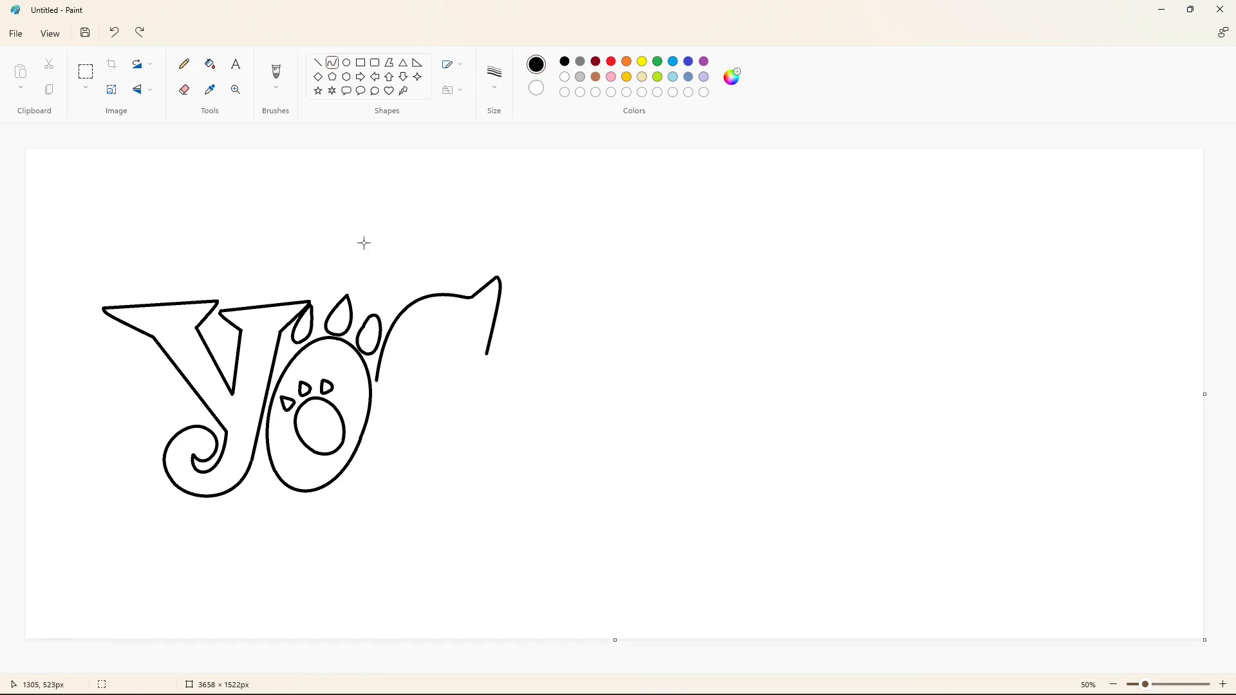
Erase the lower end of the G's upper curve and draw the outer curve from there around its bottom.
{"action": "left_click", "coordinate": [184, 90]}
{"action": "left_click", "coordinate": [494, 77]}
{"action": "left_click", "coordinate": [493, 197]}
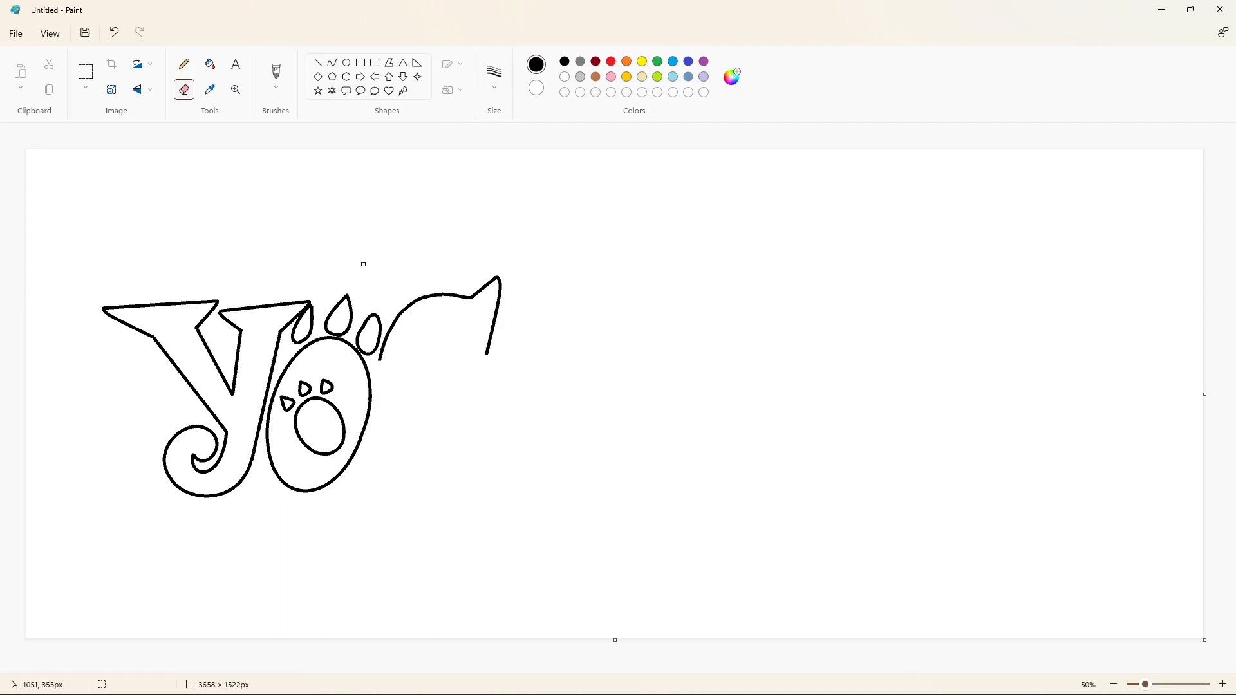
{"action": "left_click", "coordinate": [332, 62]}
{"action": "left_click_drag", "start_coordinate": [380, 360], "coordinate": [480, 443]}
{"action": "mouse_move", "coordinate": [419, 402]}
{"action": "left_mouse_down"}
{"action": "mouse_move", "coordinate": [377, 400]}
{"action": "mouse_move", "coordinate": [367, 425]}
{"action": "left_mouse_up"}
{"action": "left_click_drag", "start_coordinate": [396, 477], "coordinate": [409, 496]}
Draw the G's inner opening with curves and close the letter with a pointed crossbar and lower right serif.
{"action": "left_click", "coordinate": [318, 63]}
{"action": "left_click_drag", "start_coordinate": [462, 337], "coordinate": [423, 353]}
{"action": "key", "text": "ctrl+z"}
{"action": "left_click_drag", "start_coordinate": [456, 343], "coordinate": [464, 314]}
{"action": "left_click_drag", "start_coordinate": [444, 318], "coordinate": [436, 312]}
{"action": "left_click_drag", "start_coordinate": [423, 354], "coordinate": [456, 384]}
{"action": "mouse_move", "coordinate": [433, 376]}
{"action": "left_mouse_down"}
{"action": "mouse_move", "coordinate": [423, 385]}
{"action": "mouse_move", "coordinate": [450, 464]}
{"action": "mouse_move", "coordinate": [475, 451]}
{"action": "left_mouse_up"}
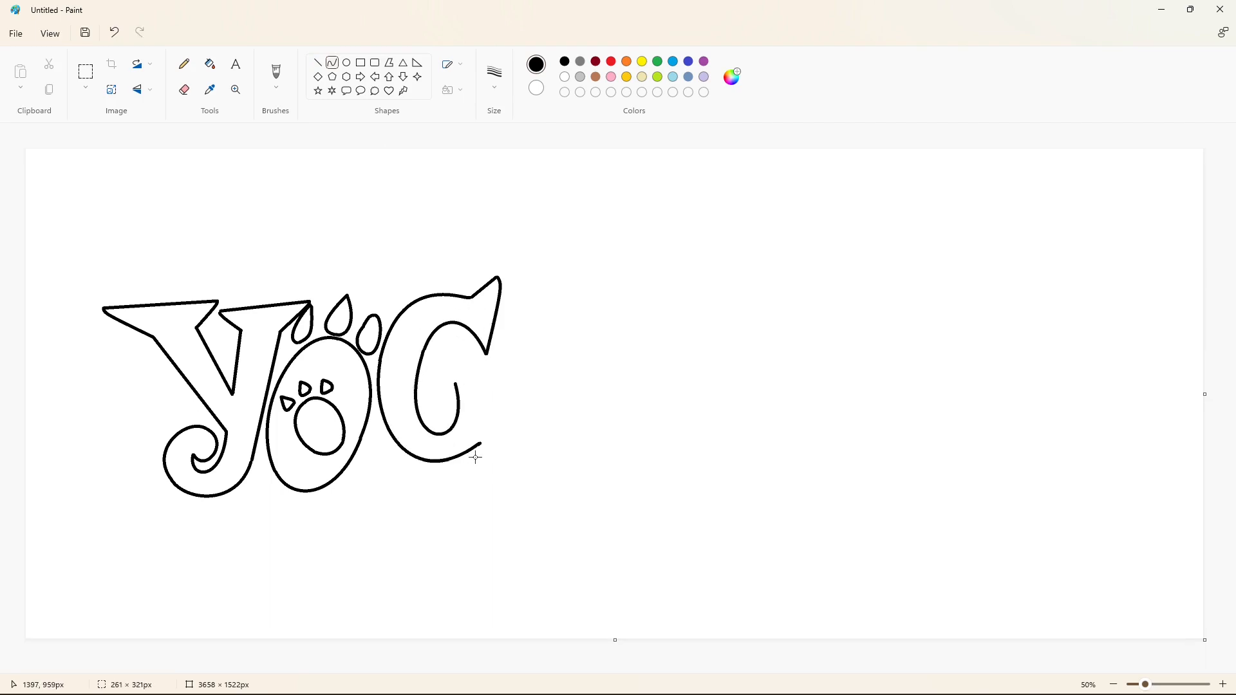
{"action": "mouse_move", "coordinate": [433, 366]}
{"action": "left_mouse_down"}
{"action": "mouse_move", "coordinate": [511, 353]}
{"action": "mouse_move", "coordinate": [491, 379]}
{"action": "left_mouse_up"}
{"action": "left_click_drag", "start_coordinate": [492, 379], "coordinate": [481, 444]}
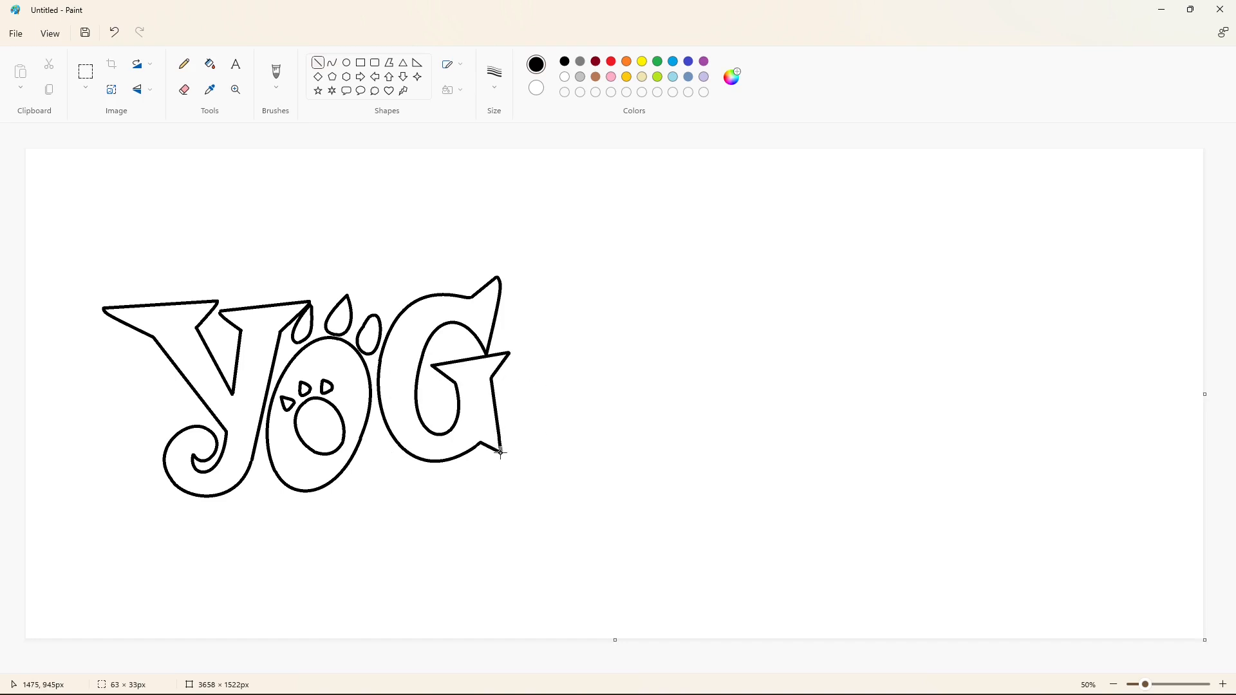
Draw a serifed outline letter I beside the G with straight lines.
{"action": "mouse_move", "coordinate": [502, 300]}
{"action": "left_mouse_down"}
{"action": "mouse_move", "coordinate": [583, 294]}
{"action": "mouse_move", "coordinate": [522, 318]}
{"action": "mouse_move", "coordinate": [528, 418]}
{"action": "left_mouse_up"}
{"action": "mouse_move", "coordinate": [560, 317]}
{"action": "left_mouse_down"}
{"action": "mouse_move", "coordinate": [561, 421]}
{"action": "mouse_move", "coordinate": [508, 450]}
{"action": "left_mouse_up"}
{"action": "left_click_drag", "start_coordinate": [561, 422], "coordinate": [578, 433]}
{"action": "left_click_drag", "start_coordinate": [510, 451], "coordinate": [584, 438]}
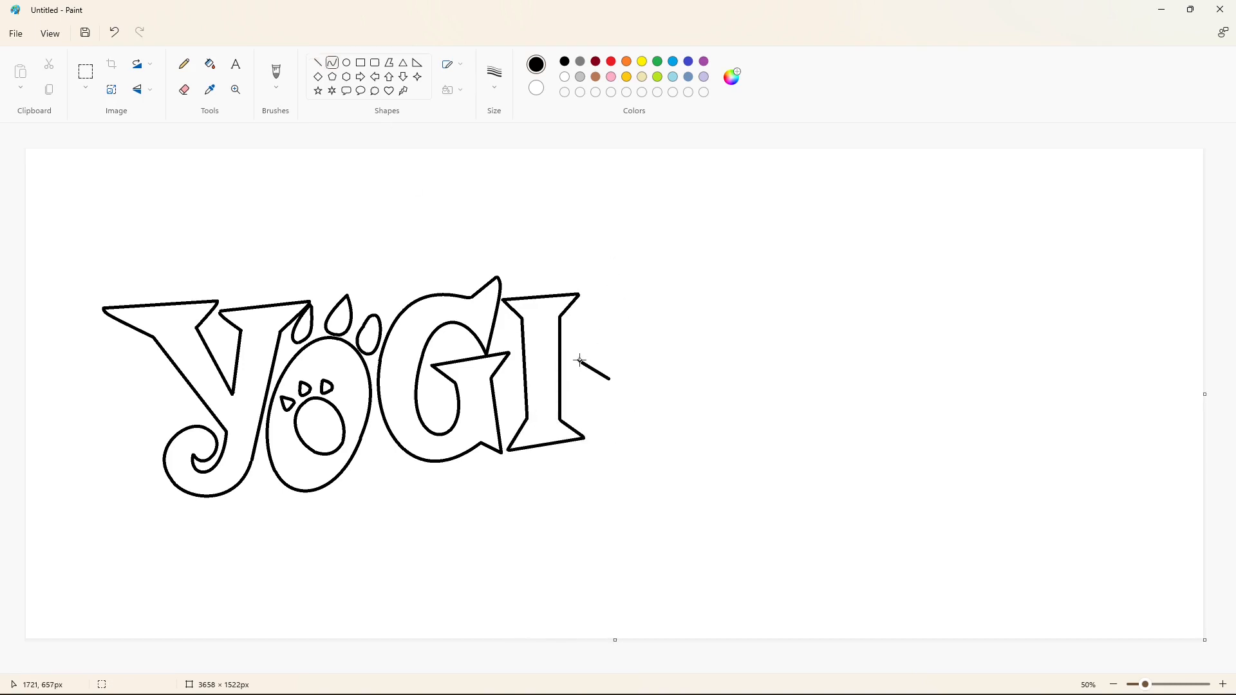
{"action": "left_click_drag", "start_coordinate": [580, 360], "coordinate": [684, 423]}
{"action": "left_click_drag", "start_coordinate": [681, 331], "coordinate": [685, 297]}
{"action": "left_click_drag", "start_coordinate": [720, 367], "coordinate": [735, 388]}
{"action": "key", "text": "ctrl+z"}
Draw the B's upper bowl as a curve running from its upper left serif to the waist.
{"action": "mouse_move", "coordinate": [579, 361]}
{"action": "left_mouse_down"}
{"action": "mouse_move", "coordinate": [632, 345]}
{"action": "mouse_move", "coordinate": [682, 423]}
{"action": "left_mouse_up"}
{"action": "left_click", "coordinate": [685, 330]}
{"action": "left_click", "coordinate": [723, 365]}
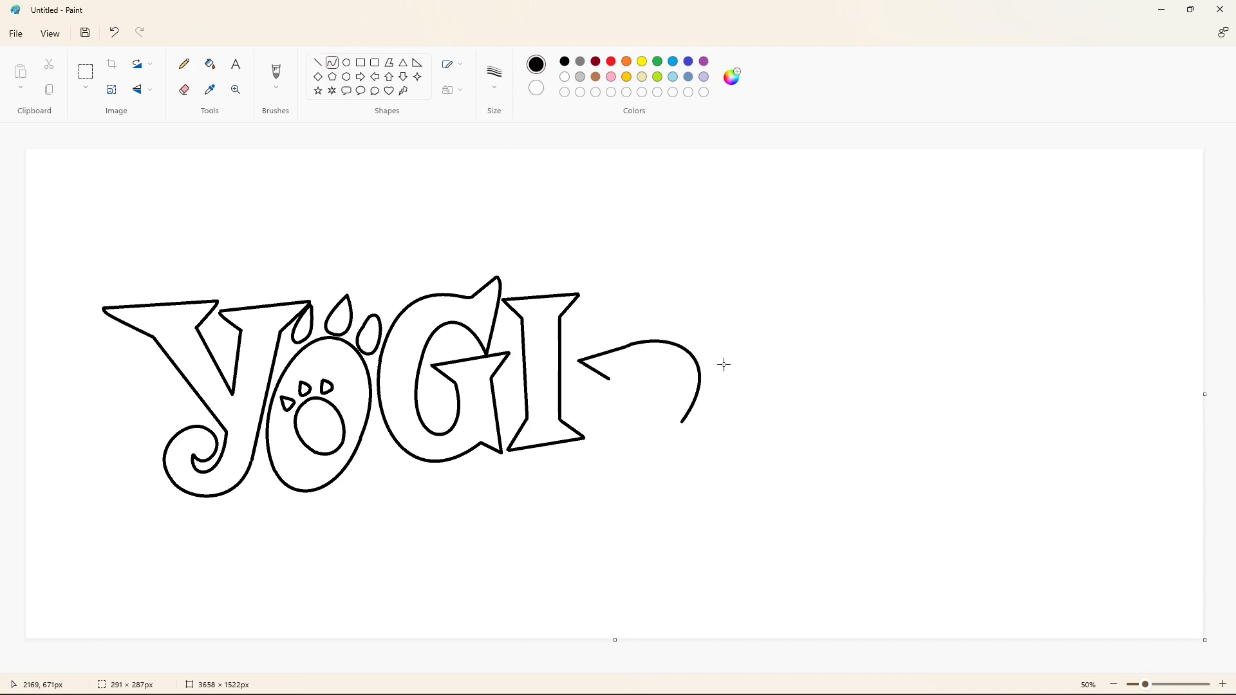
{"action": "left_click_drag", "start_coordinate": [724, 365], "coordinate": [729, 368]}
{"action": "left_click", "coordinate": [814, 367]}
Draw the B's left stem edge with its bottom serif and curve the lower bowl to close the letter.
{"action": "left_click", "coordinate": [318, 62]}
{"action": "mouse_move", "coordinate": [613, 385]}
{"action": "left_mouse_down"}
{"action": "mouse_move", "coordinate": [622, 502]}
{"action": "mouse_move", "coordinate": [604, 527]}
{"action": "left_mouse_up"}
{"action": "left_click", "coordinate": [329, 64]}
{"action": "left_click_drag", "start_coordinate": [683, 423], "coordinate": [604, 527]}
{"action": "left_click", "coordinate": [772, 452]}
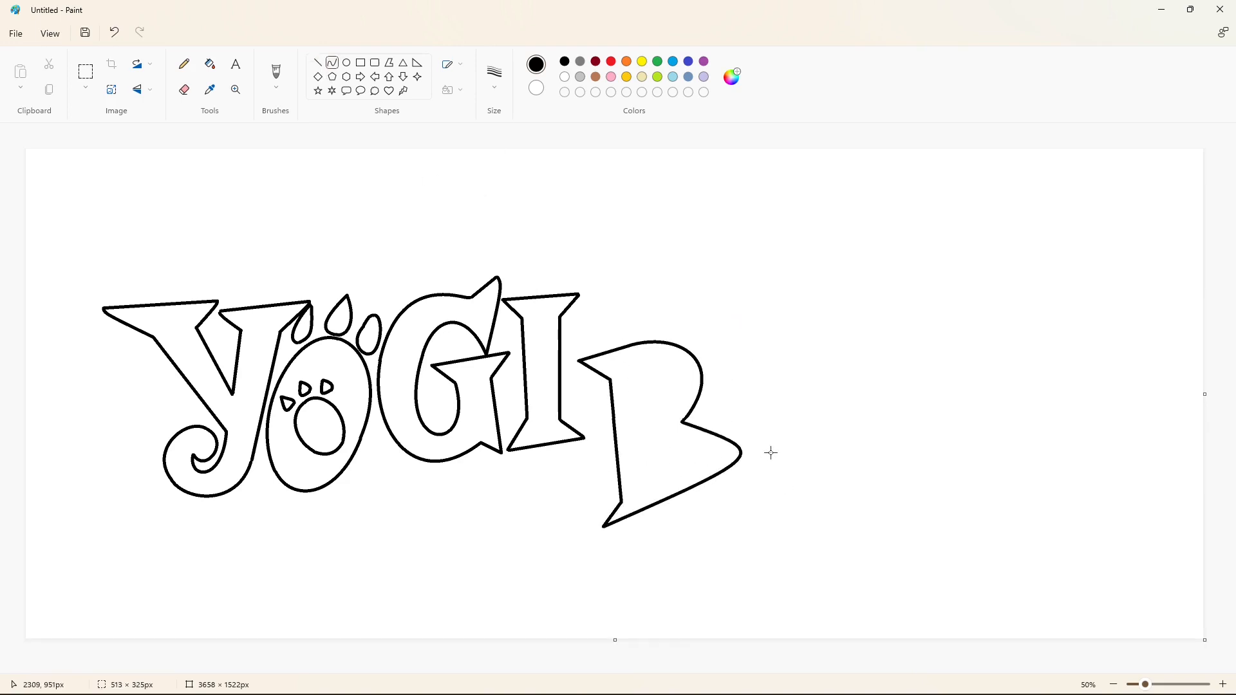
{"action": "left_click_drag", "start_coordinate": [715, 546], "coordinate": [705, 550]}
{"action": "left_click", "coordinate": [810, 524]}
Draw the two D-shaped inner openings of the B using straight left edges and curved right edges.
{"action": "left_click", "coordinate": [318, 62]}
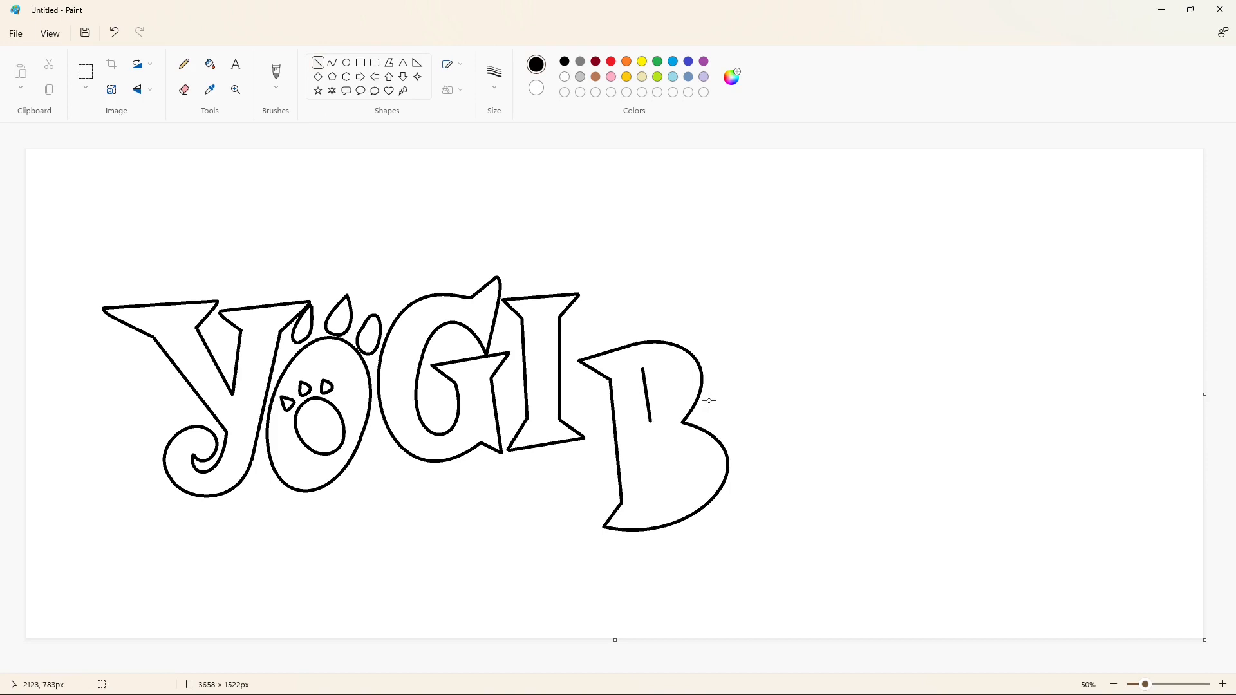
{"action": "left_click_drag", "start_coordinate": [644, 369], "coordinate": [666, 500]}
{"action": "left_click", "coordinate": [663, 370]}
{"action": "left_click", "coordinate": [665, 400]}
{"action": "left_click", "coordinate": [732, 403]}
{"action": "left_click", "coordinate": [331, 63]}
{"action": "left_click_drag", "start_coordinate": [656, 441], "coordinate": [666, 500]}
{"action": "left_click", "coordinate": [697, 450]}
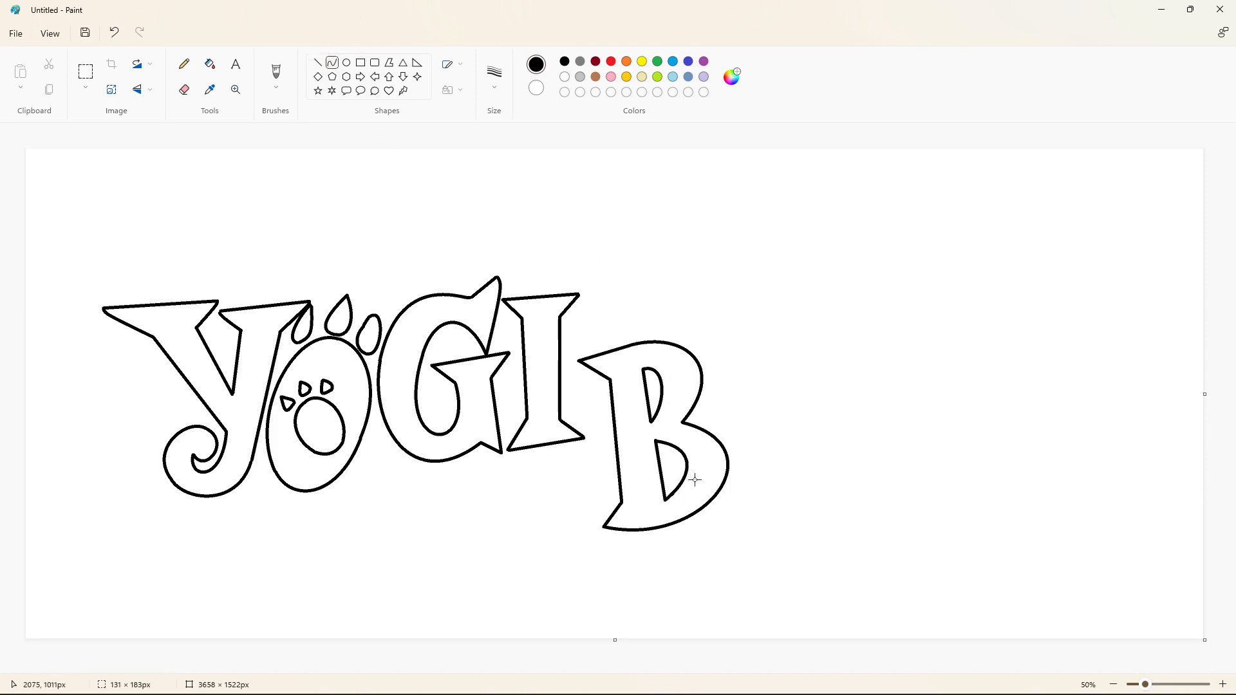
Draw the E's serifed left stem, top edge and pointed upper arm beside the B with straight lines.
{"action": "left_click", "coordinate": [700, 496]}
{"action": "left_click", "coordinate": [823, 474]}
{"action": "left_click", "coordinate": [318, 62]}
{"action": "mouse_move", "coordinate": [695, 346]}
{"action": "left_mouse_down"}
{"action": "mouse_move", "coordinate": [723, 368]}
{"action": "mouse_move", "coordinate": [736, 477]}
{"action": "left_mouse_up"}
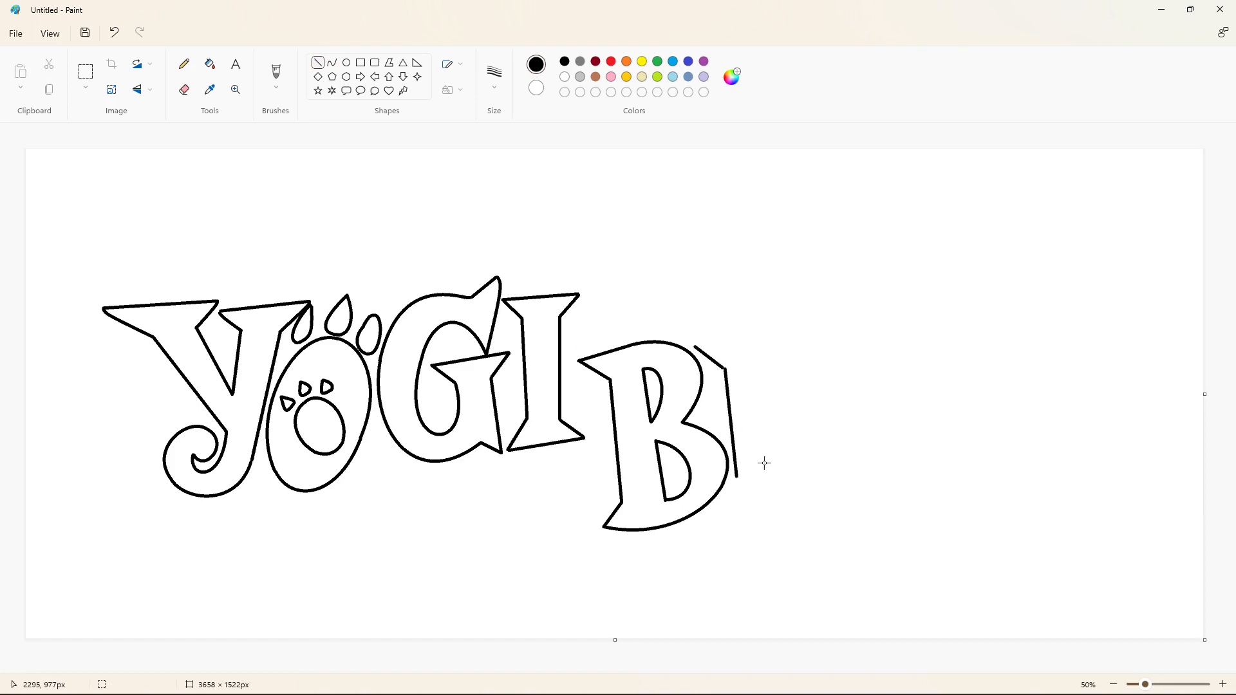
{"action": "key", "text": "ctrl+z"}
{"action": "mouse_move", "coordinate": [723, 368]}
{"action": "left_mouse_down"}
{"action": "mouse_move", "coordinate": [737, 479]}
{"action": "mouse_move", "coordinate": [718, 509]}
{"action": "left_mouse_up"}
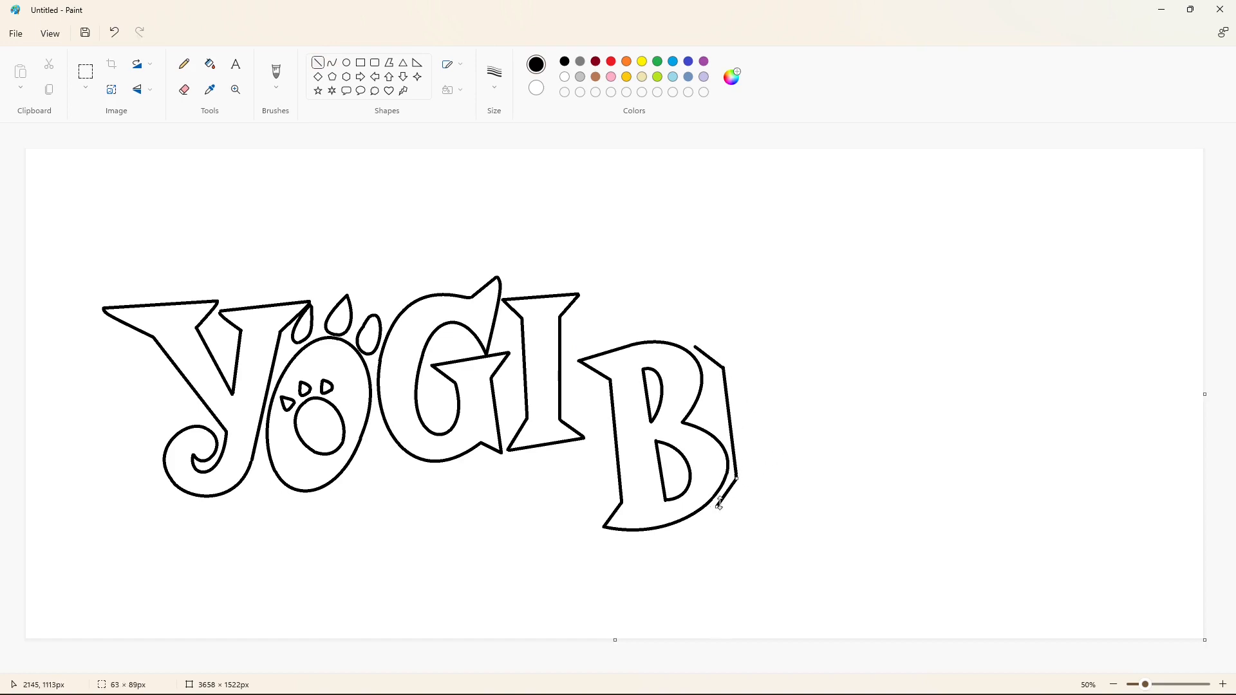
{"action": "left_click_drag", "start_coordinate": [696, 347], "coordinate": [792, 332]}
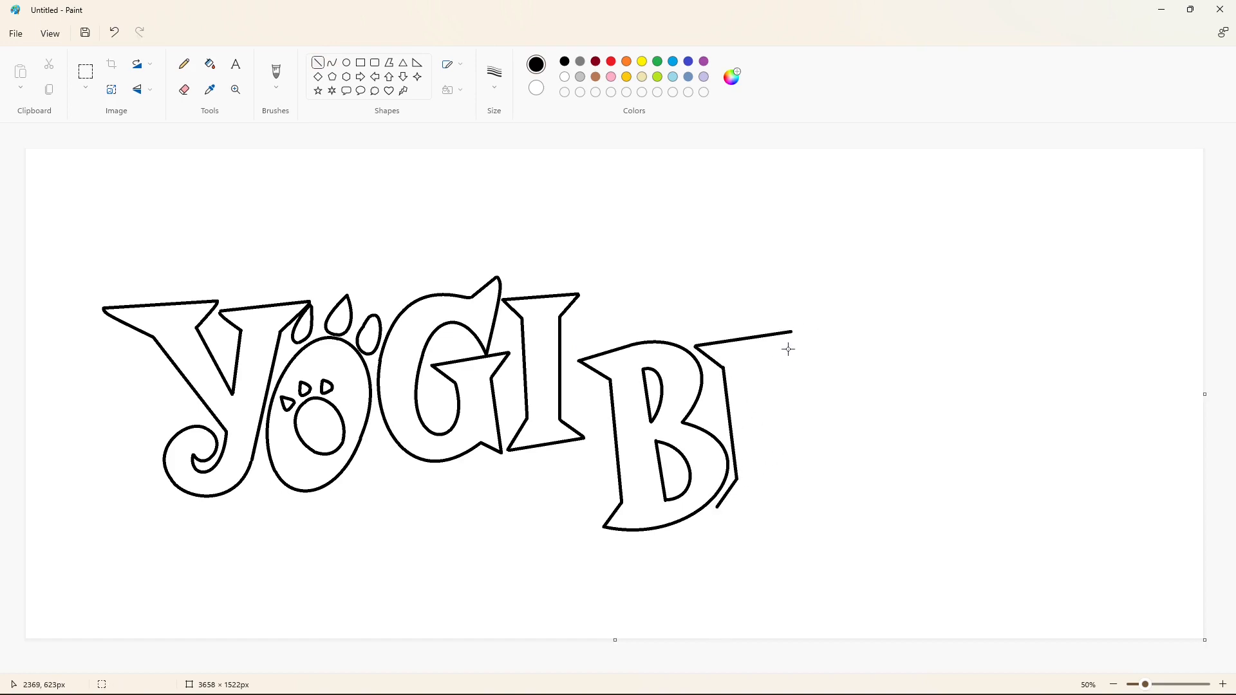
{"action": "mouse_move", "coordinate": [806, 314]}
{"action": "left_mouse_down"}
{"action": "mouse_move", "coordinate": [810, 377]}
{"action": "mouse_move", "coordinate": [781, 354]}
{"action": "left_mouse_up"}
Draw the E's bottom edge as a slightly curved line running from the stem's bottom serif.
{"action": "left_click_drag", "start_coordinate": [726, 505], "coordinate": [804, 495]}
{"action": "key", "text": "ctrl+z"}
{"action": "left_click", "coordinate": [332, 63]}
{"action": "mouse_move", "coordinate": [716, 508]}
{"action": "left_mouse_down"}
{"action": "mouse_move", "coordinate": [818, 497]}
{"action": "mouse_move", "coordinate": [824, 440]}
{"action": "mouse_move", "coordinate": [781, 476]}
{"action": "left_mouse_up"}
{"action": "left_click", "coordinate": [804, 492]}
Draw the E's inner edges and pointed middle arm with straight lines, and erase the stem line crossing that arm.
{"action": "mouse_move", "coordinate": [758, 358]}
{"action": "left_mouse_down"}
{"action": "mouse_move", "coordinate": [771, 477]}
{"action": "mouse_move", "coordinate": [763, 397]}
{"action": "mouse_move", "coordinate": [773, 427]}
{"action": "left_mouse_up"}
{"action": "left_click_drag", "start_coordinate": [782, 369], "coordinate": [791, 440]}
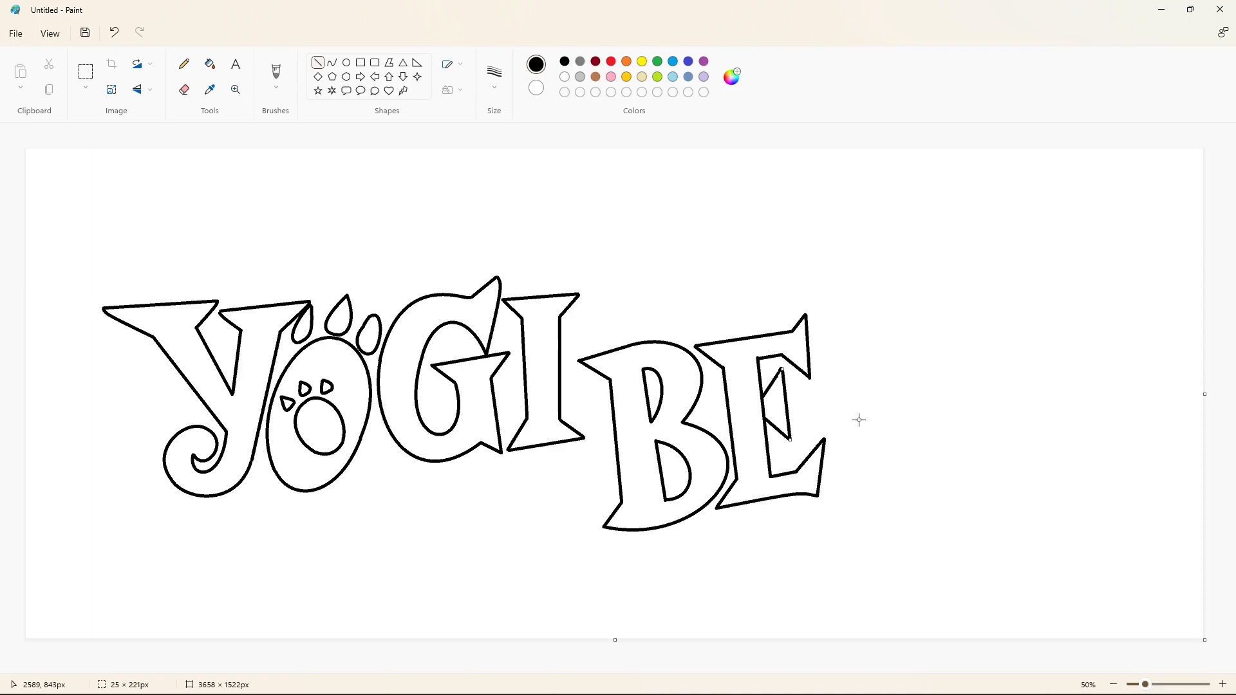
{"action": "scroll", "coordinate": [701, 417], "scroll_direction": "up", "scroll_amount": 1, "text": "ctrl"}
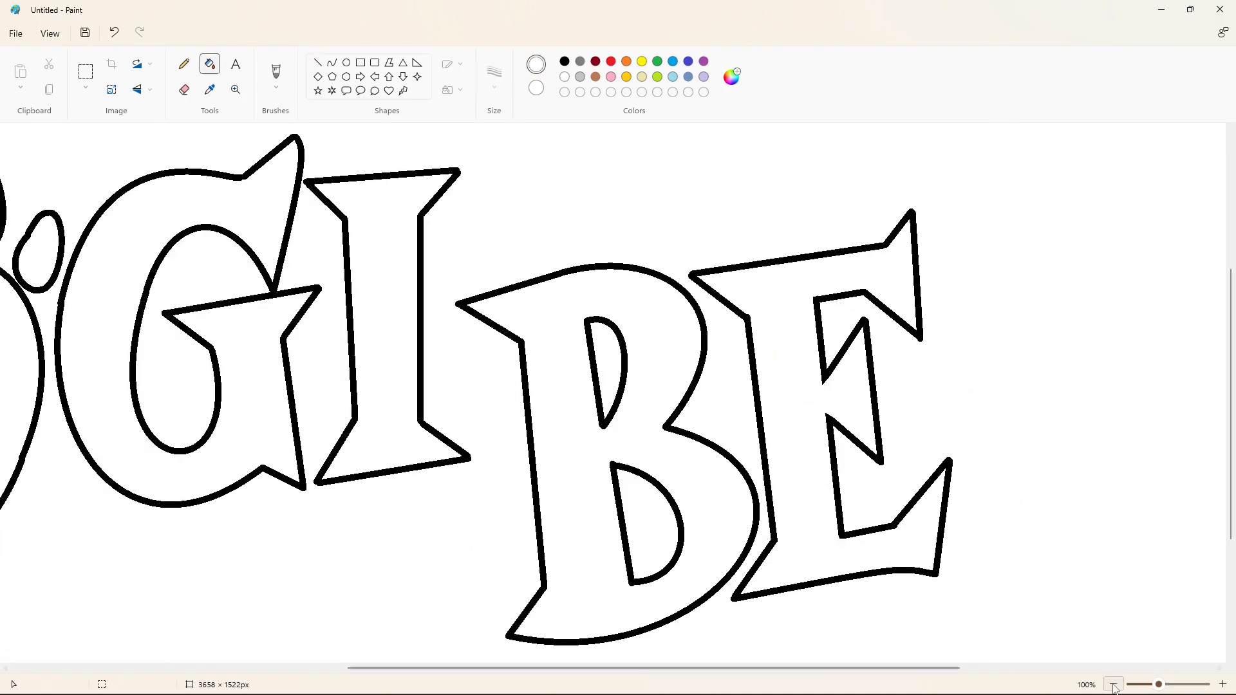
{"action": "scroll", "coordinate": [767, 375], "scroll_direction": "down", "scroll_amount": 1, "text": "ctrl"}
{"action": "left_click_drag", "start_coordinate": [857, 320], "coordinate": [821, 484]}
{"action": "key", "text": "ctrl+z"}
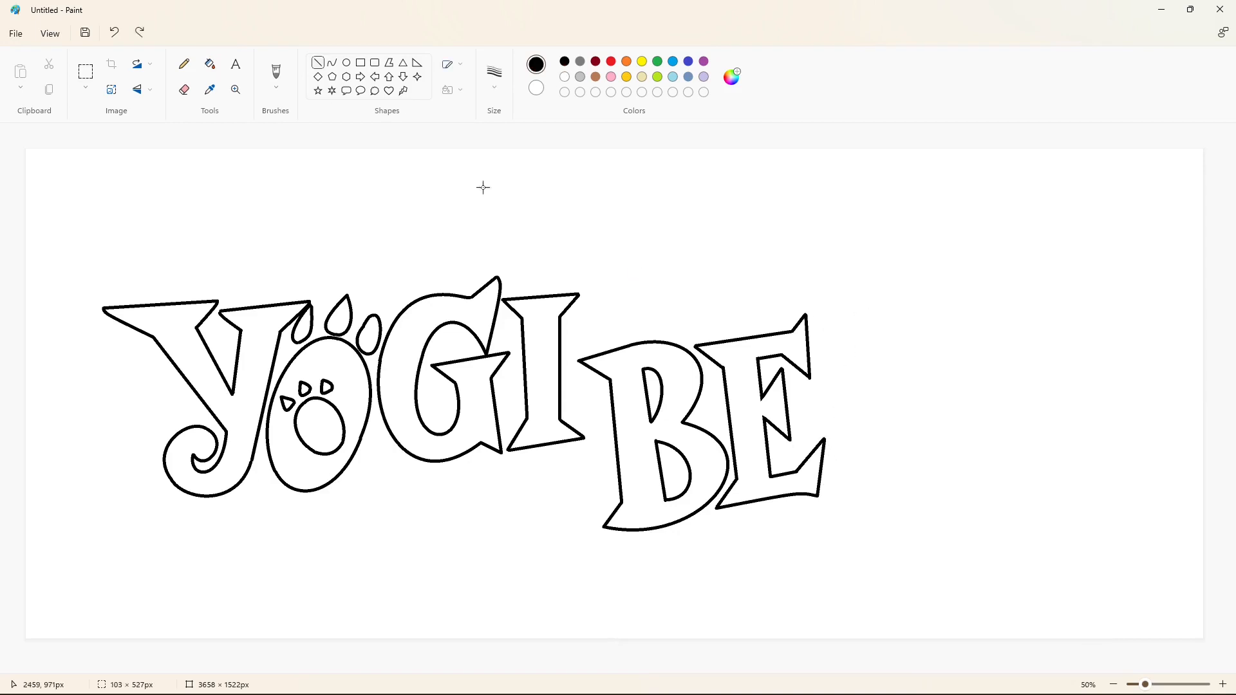
{"action": "mouse_move", "coordinate": [851, 356]}
{"action": "left_mouse_down"}
{"action": "mouse_move", "coordinate": [807, 508]}
{"action": "mouse_move", "coordinate": [825, 488]}
{"action": "left_mouse_up"}
{"action": "key", "text": "ctrl+z"}
Draw the letter A's two slanted outer sides and its serifed base beside the E with straight lines.
{"action": "left_click", "coordinate": [318, 63]}
{"action": "left_click_drag", "start_coordinate": [858, 309], "coordinate": [824, 482]}
{"action": "left_click_drag", "start_coordinate": [858, 309], "coordinate": [935, 473]}
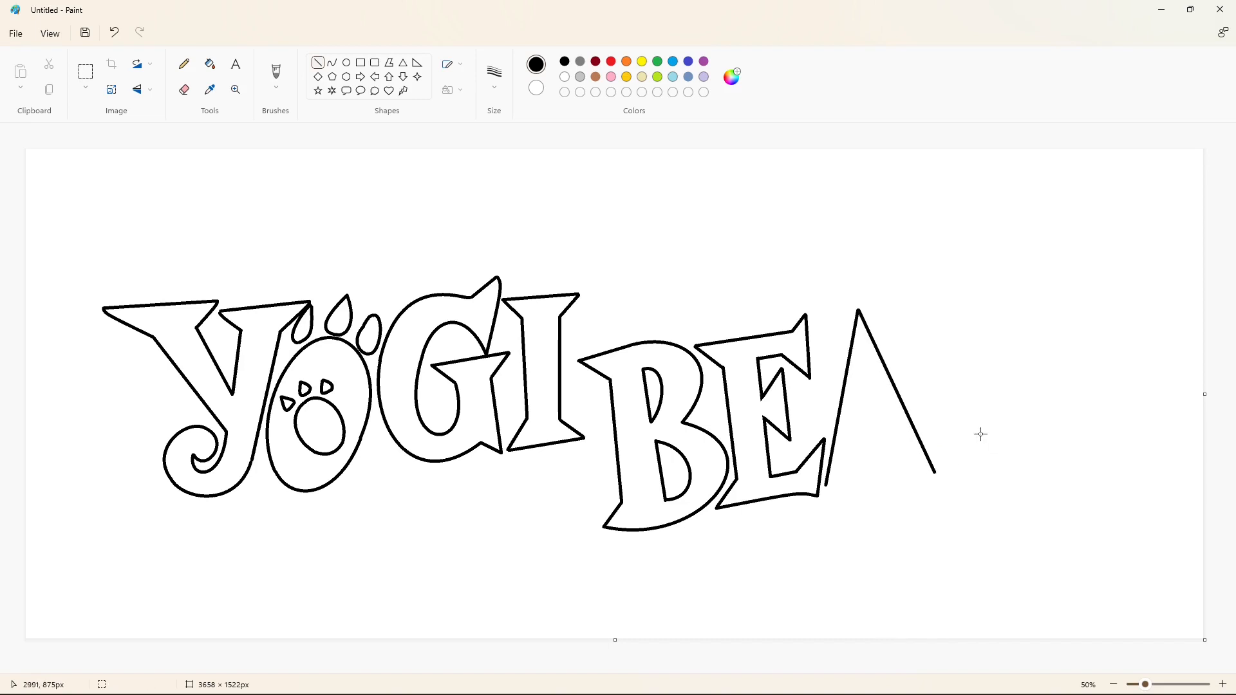
{"action": "left_click_drag", "start_coordinate": [809, 510], "coordinate": [958, 490]}
Draw the A's inner legs, triangular opening and crossbar, and clear the stray outline segments crossing the crossbar and between the feet.
{"action": "left_click_drag", "start_coordinate": [857, 487], "coordinate": [880, 502]}
{"action": "mouse_move", "coordinate": [907, 477]}
{"action": "left_mouse_down"}
{"action": "mouse_move", "coordinate": [873, 401]}
{"action": "mouse_move", "coordinate": [909, 478]}
{"action": "left_mouse_up"}
{"action": "left_click_drag", "start_coordinate": [864, 444], "coordinate": [892, 438]}
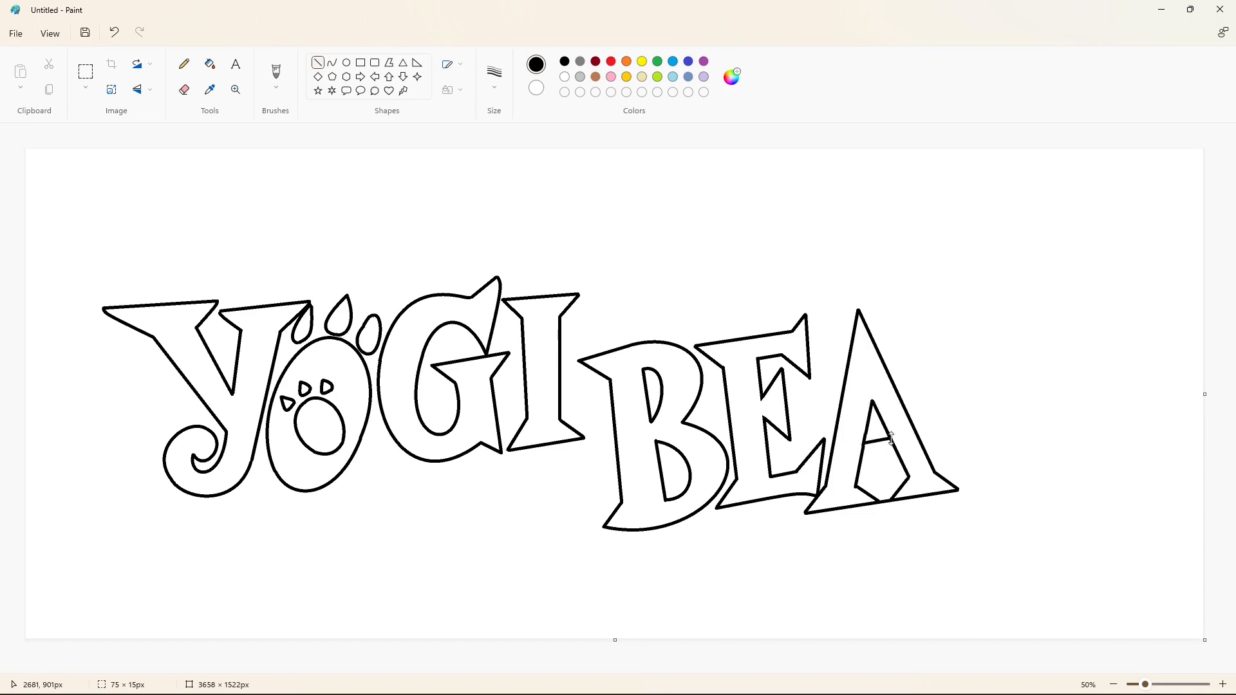
{"action": "scroll", "coordinate": [865, 466], "scroll_direction": "up", "scroll_amount": 2}
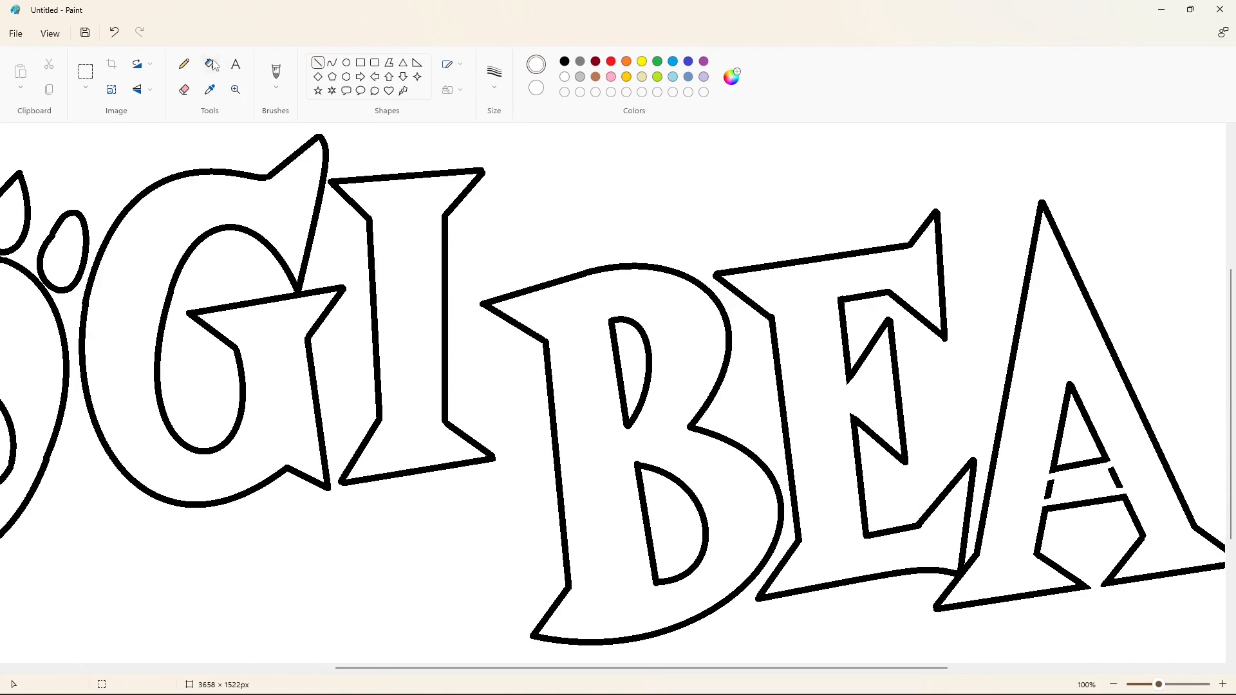
{"action": "scroll", "coordinate": [1118, 588], "scroll_direction": "down", "scroll_amount": 2}
Draw the R's straight serifed stem beside the A and the outer curve of its bowl.
{"action": "left_click", "coordinate": [317, 62]}
{"action": "mouse_move", "coordinate": [899, 310]}
{"action": "left_mouse_down"}
{"action": "mouse_move", "coordinate": [936, 336]}
{"action": "mouse_move", "coordinate": [952, 448]}
{"action": "left_mouse_up"}
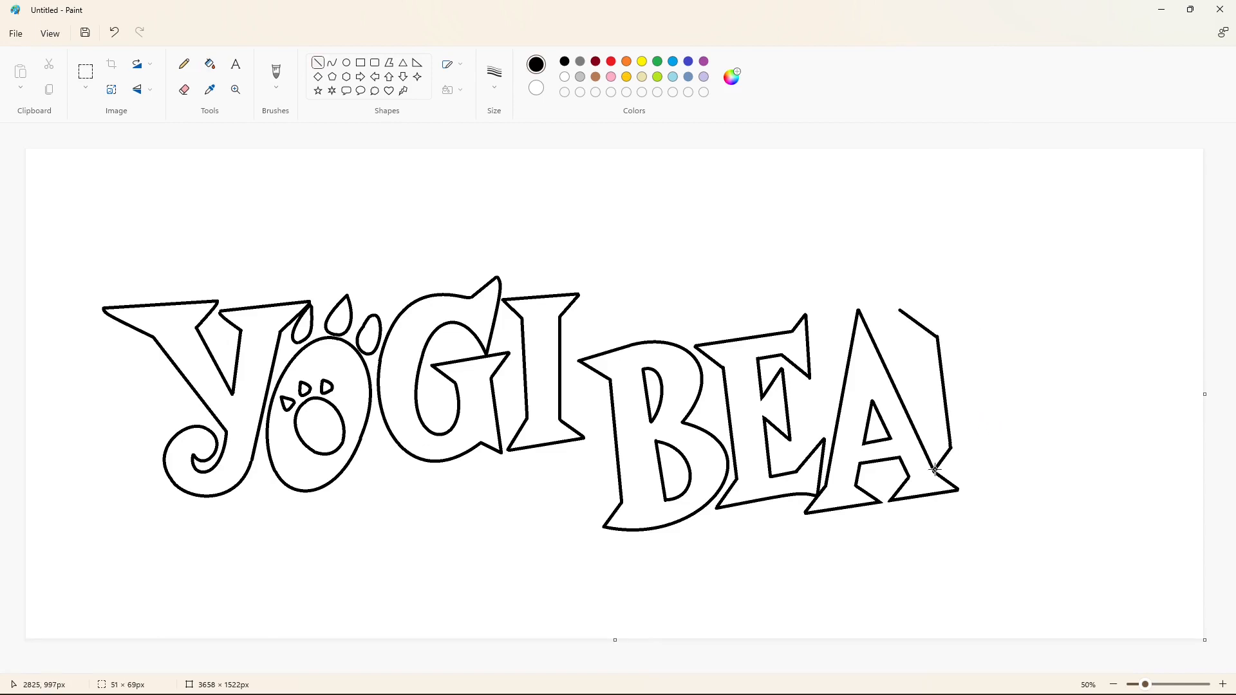
{"action": "mouse_move", "coordinate": [901, 310]}
{"action": "left_mouse_down"}
{"action": "mouse_move", "coordinate": [1016, 395]}
{"action": "mouse_move", "coordinate": [1061, 345]}
{"action": "left_mouse_up"}
{"action": "mouse_move", "coordinate": [976, 331]}
{"action": "left_mouse_down"}
{"action": "mouse_move", "coordinate": [992, 456]}
{"action": "mouse_move", "coordinate": [937, 475]}
{"action": "left_mouse_up"}
{"action": "left_click", "coordinate": [333, 62]}
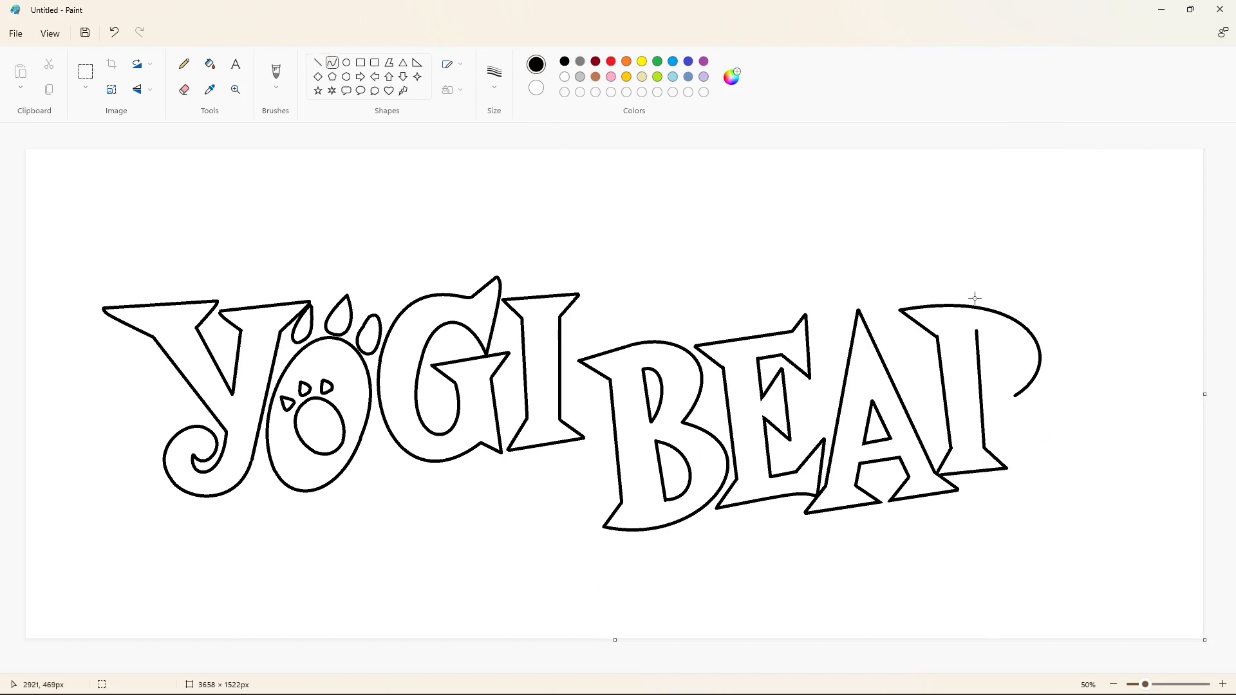
{"action": "left_click", "coordinate": [1074, 386]}
Draw the R's inner bowl curve and its curved outer leg ending in a curled tail.
{"action": "mouse_move", "coordinate": [985, 361]}
{"action": "left_mouse_down"}
{"action": "mouse_move", "coordinate": [1007, 356]}
{"action": "mouse_move", "coordinate": [1036, 450]}
{"action": "mouse_move", "coordinate": [1039, 412]}
{"action": "mouse_move", "coordinate": [1050, 453]}
{"action": "mouse_move", "coordinate": [1036, 453]}
{"action": "mouse_move", "coordinate": [1063, 475]}
{"action": "left_mouse_up"}
{"action": "left_click", "coordinate": [332, 62]}
{"action": "left_click", "coordinate": [1102, 421]}
{"action": "left_click", "coordinate": [1037, 430]}
{"action": "left_click", "coordinate": [1116, 442]}
{"action": "mouse_move", "coordinate": [1065, 452]}
{"action": "left_mouse_down"}
{"action": "mouse_move", "coordinate": [1069, 436]}
{"action": "mouse_move", "coordinate": [1010, 465]}
{"action": "left_mouse_up"}
{"action": "left_click", "coordinate": [1079, 458]}
{"action": "left_click", "coordinate": [1122, 452]}
{"action": "left_click_drag", "start_coordinate": [1031, 471], "coordinate": [1017, 487]}
Draw the inner edge of the R's leg as a curve from the stem down to the tail.
{"action": "left_click_drag", "start_coordinate": [998, 437], "coordinate": [982, 405]}
{"action": "left_click_drag", "start_coordinate": [998, 436], "coordinate": [1010, 417]}
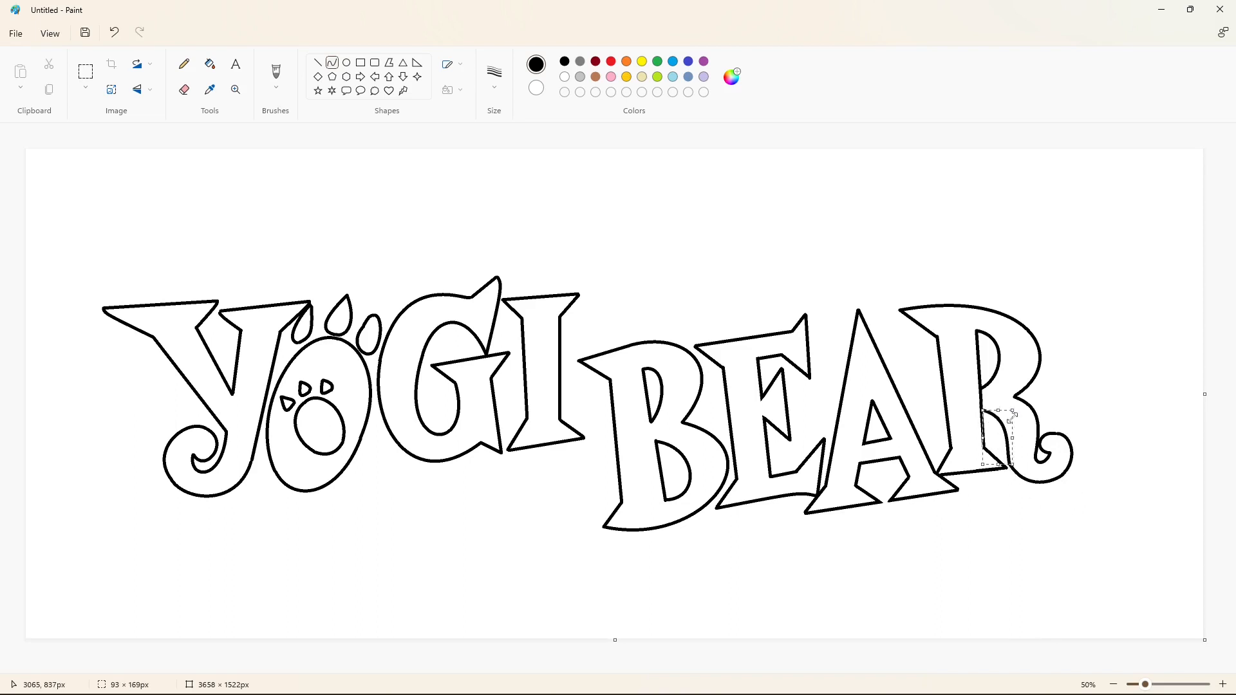
{"action": "key", "text": "ctrl+z"}
{"action": "left_click_drag", "start_coordinate": [1010, 464], "coordinate": [1026, 419]}
{"action": "left_click", "coordinate": [1001, 448]}
{"action": "left_click", "coordinate": [1093, 461]}
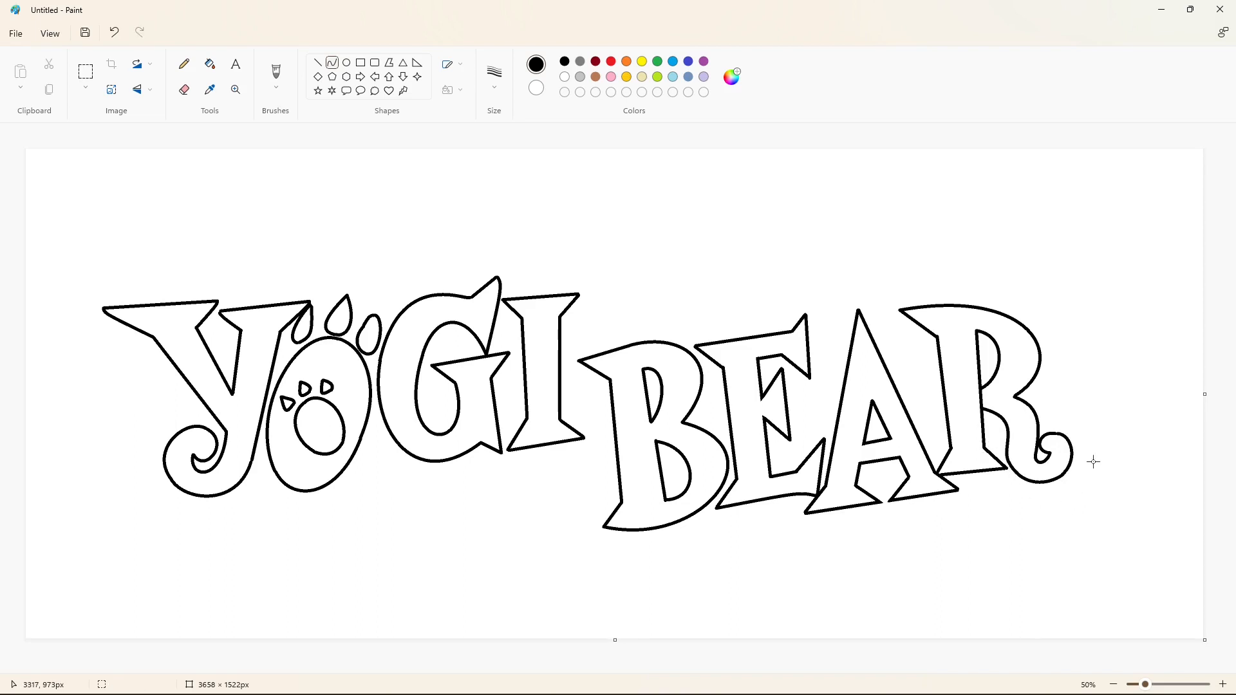
Erase the stem line between the R's two openings with white, and patch the Y's lower right outline with a short black line.
{"action": "left_click", "coordinate": [318, 63]}
{"action": "left_click", "coordinate": [564, 77]}
{"action": "left_click", "coordinate": [1222, 684]}
{"action": "left_click_drag", "start_coordinate": [606, 668], "coordinate": [1130, 669]}
{"action": "scroll", "coordinate": [955, 448], "scroll_direction": "down", "scroll_amount": 2}
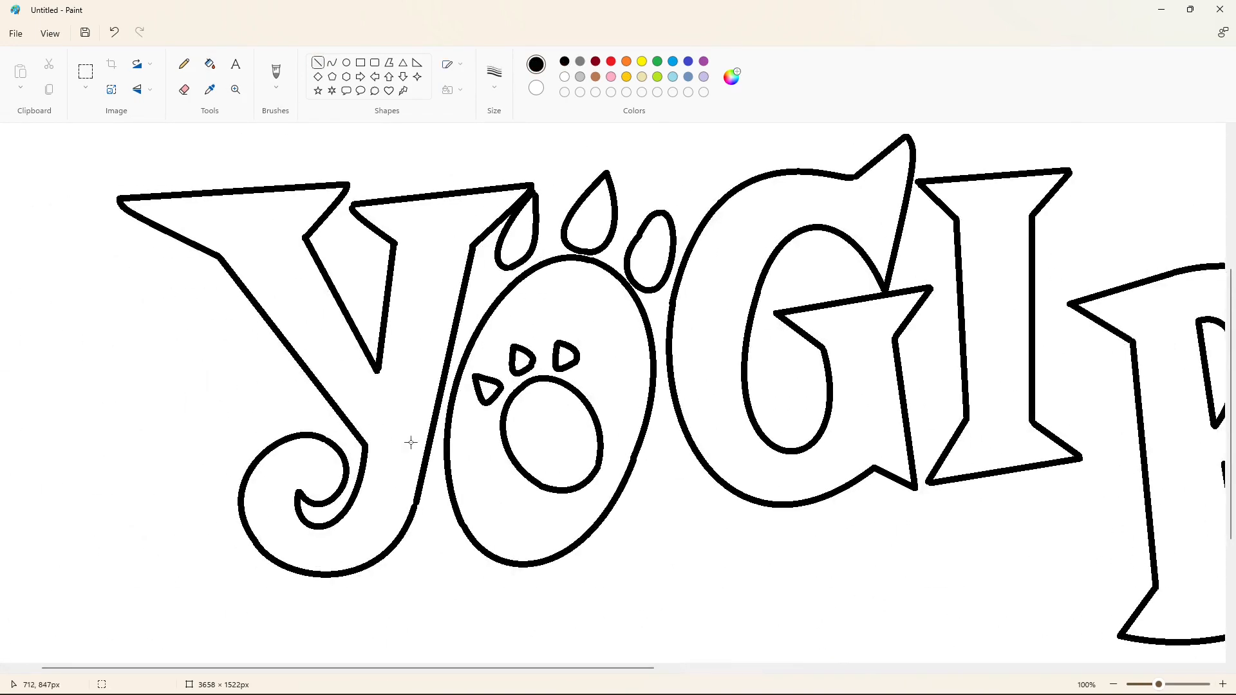
{"action": "left_click_drag", "start_coordinate": [413, 498], "coordinate": [418, 514]}
{"action": "left_click", "coordinate": [1114, 685]}
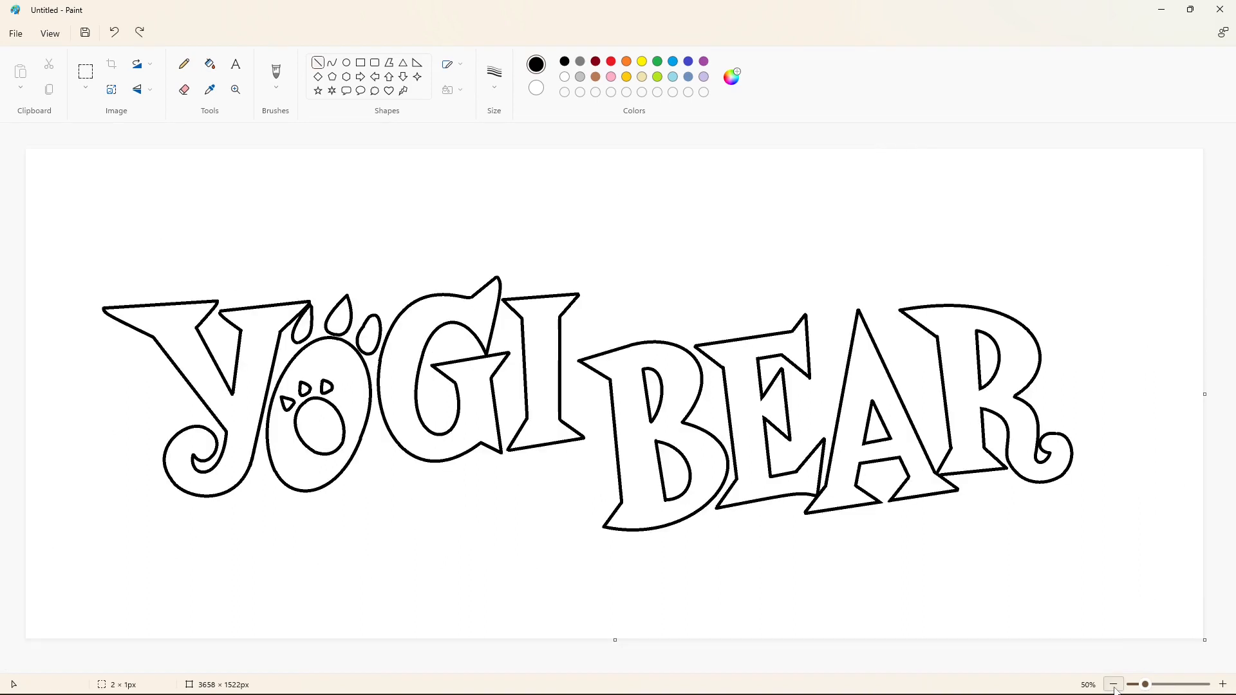
Fill all the letters of YOGI BEAR and the O's three upper toes with purple.
{"action": "left_click", "coordinate": [210, 63]}
{"action": "left_click", "coordinate": [704, 61]}
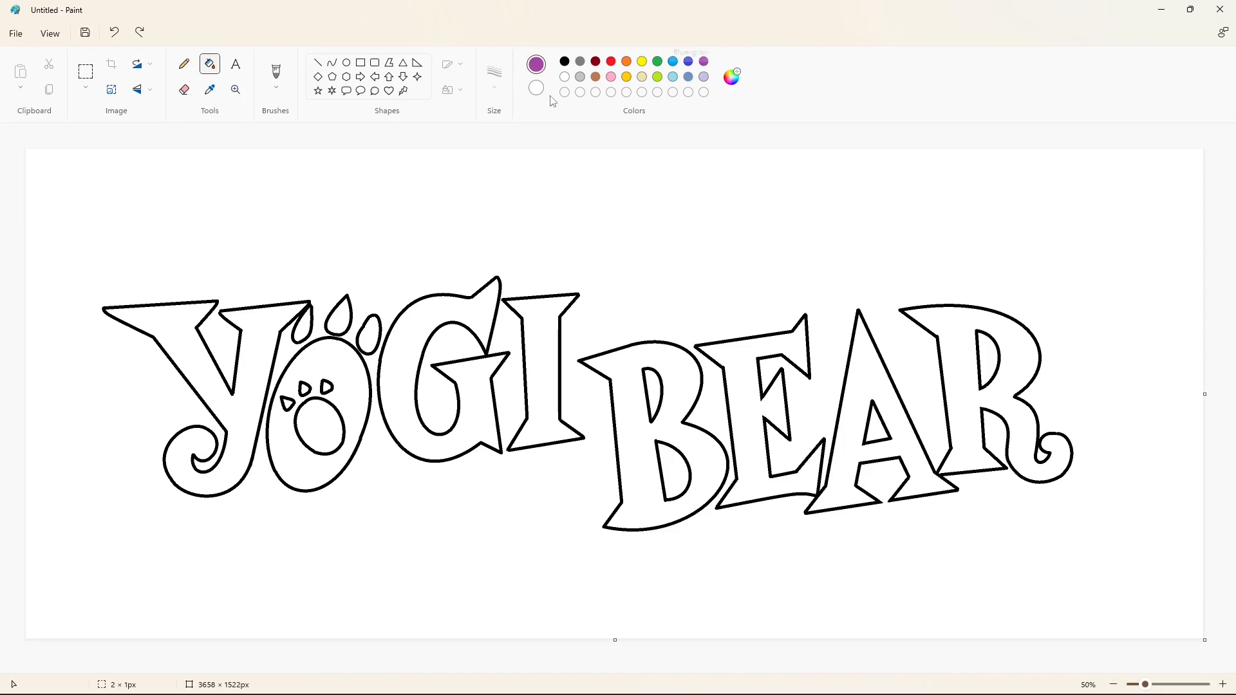
{"action": "left_click", "coordinate": [271, 318]}
{"action": "left_click", "coordinate": [308, 347]}
{"action": "left_click", "coordinate": [302, 328]}
{"action": "left_click", "coordinate": [339, 321]}
{"action": "left_click", "coordinate": [369, 338]}
{"action": "left_click", "coordinate": [398, 380]}
{"action": "left_click", "coordinate": [543, 380]}
{"action": "left_click", "coordinate": [628, 399]}
{"action": "left_click", "coordinate": [744, 388]}
{"action": "left_click", "coordinate": [848, 399]}
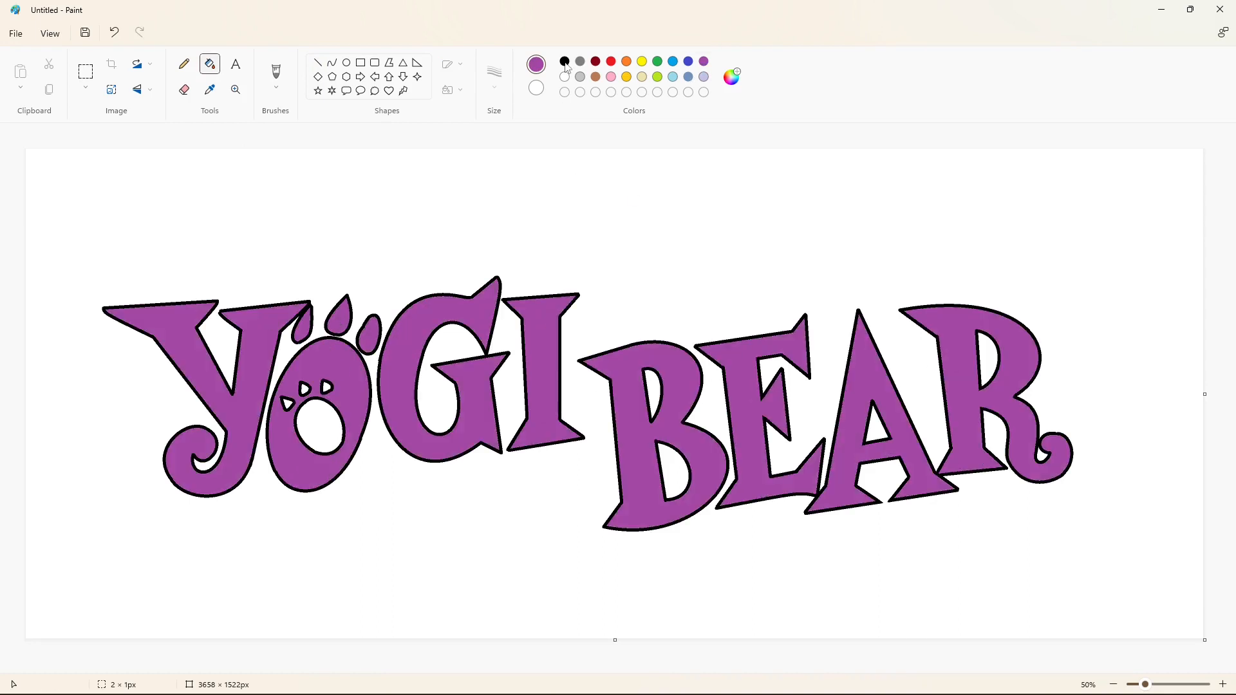
Fill the three small toe marks inside the O with black and copy the whole lettering with a rectangular selection.
{"action": "left_click", "coordinate": [288, 404]}
{"action": "left_click", "coordinate": [326, 387]}
{"action": "left_click", "coordinate": [307, 388]}
{"action": "left_click", "coordinate": [86, 71]}
{"action": "mouse_move", "coordinate": [58, 201]}
{"action": "left_mouse_down"}
{"action": "mouse_move", "coordinate": [982, 574]}
{"action": "mouse_move", "coordinate": [1136, 592]}
{"action": "left_mouse_up"}
Fill all the original purple letters and the O's upper toes with black to form the shadow layer.
{"action": "left_click", "coordinate": [210, 64]}
{"action": "left_click", "coordinate": [254, 353]}
{"action": "left_click", "coordinate": [353, 380]}
{"action": "left_click", "coordinate": [369, 338]}
{"action": "left_click", "coordinate": [339, 322]}
{"action": "left_click", "coordinate": [307, 328]}
{"action": "left_click", "coordinate": [412, 353]}
{"action": "left_click", "coordinate": [631, 388]}
{"action": "left_click", "coordinate": [747, 373]}
{"action": "left_click", "coordinate": [961, 361]}
Paste the purple lettering with a transparent selection and place it slightly up and right over the black lettering.
{"action": "key", "text": "ctrl+v"}
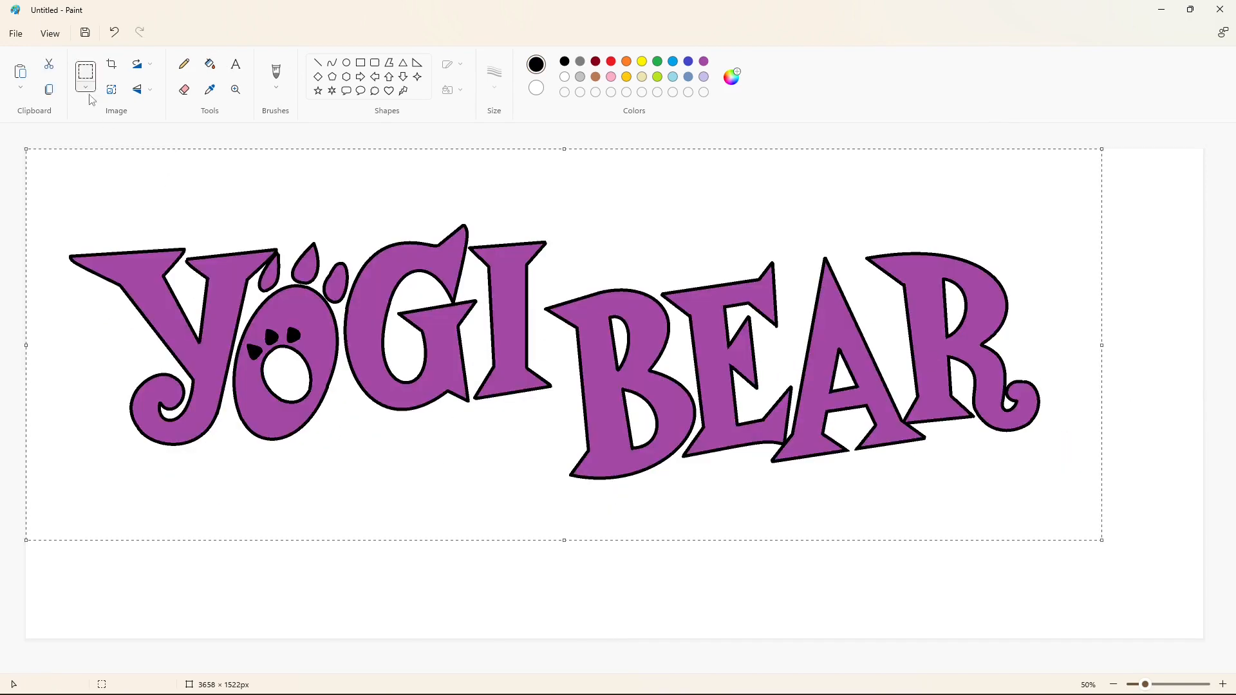
{"action": "left_click", "coordinate": [86, 87]}
{"action": "left_click", "coordinate": [83, 220]}
{"action": "left_click_drag", "start_coordinate": [327, 315], "coordinate": [360, 363]}
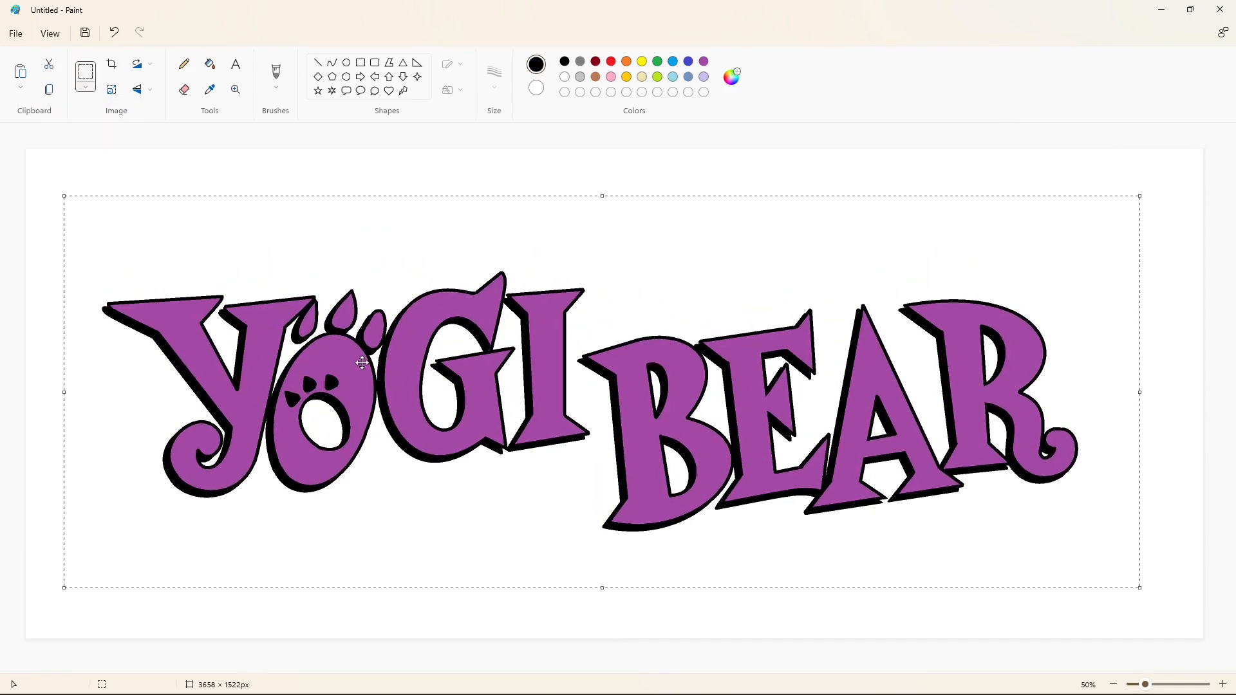
{"action": "left_click", "coordinate": [582, 140]}
Create two custom colors, a dark olive green and a bright lime #C3F71F.
{"action": "left_click", "coordinate": [657, 76]}
{"action": "left_click", "coordinate": [657, 92]}
{"action": "mouse_move", "coordinate": [661, 221]}
{"action": "left_mouse_down"}
{"action": "mouse_move", "coordinate": [667, 284]}
{"action": "mouse_move", "coordinate": [661, 212]}
{"action": "left_mouse_up"}
{"action": "left_click", "coordinate": [534, 510]}
{"action": "left_click", "coordinate": [732, 77]}
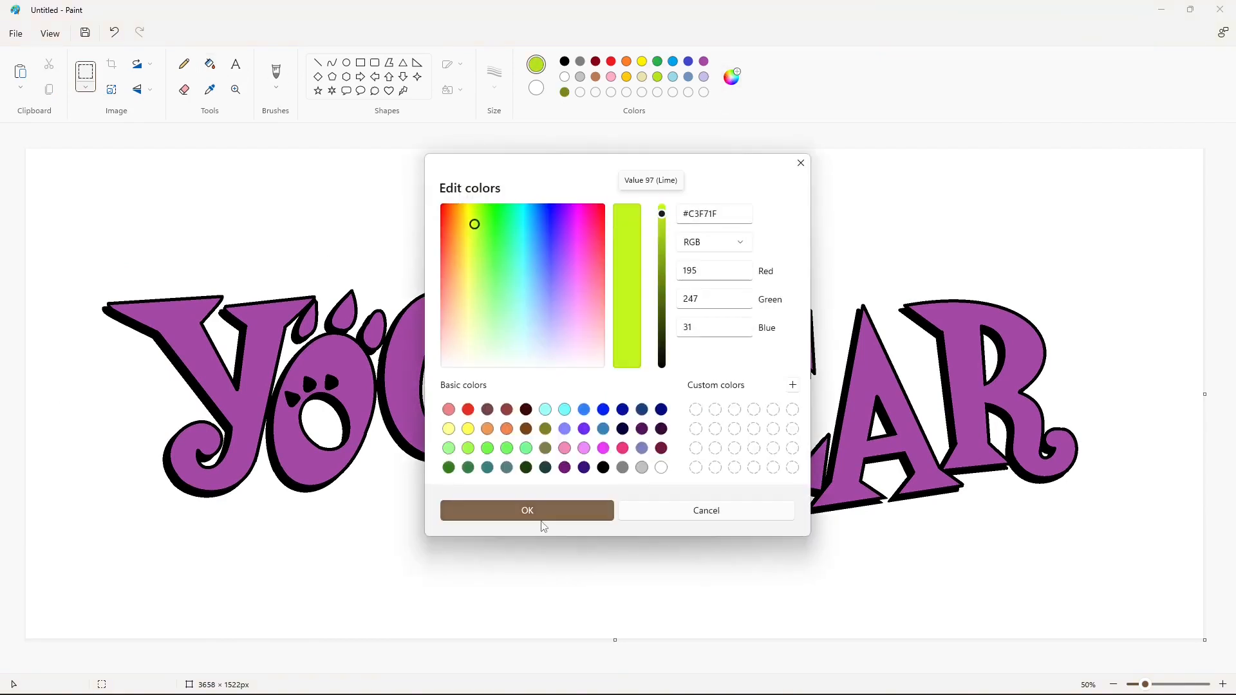
{"action": "left_click", "coordinate": [541, 513]}
Fill the letters Y, G, E and R with the bright lime custom color.
{"action": "left_click", "coordinate": [210, 63]}
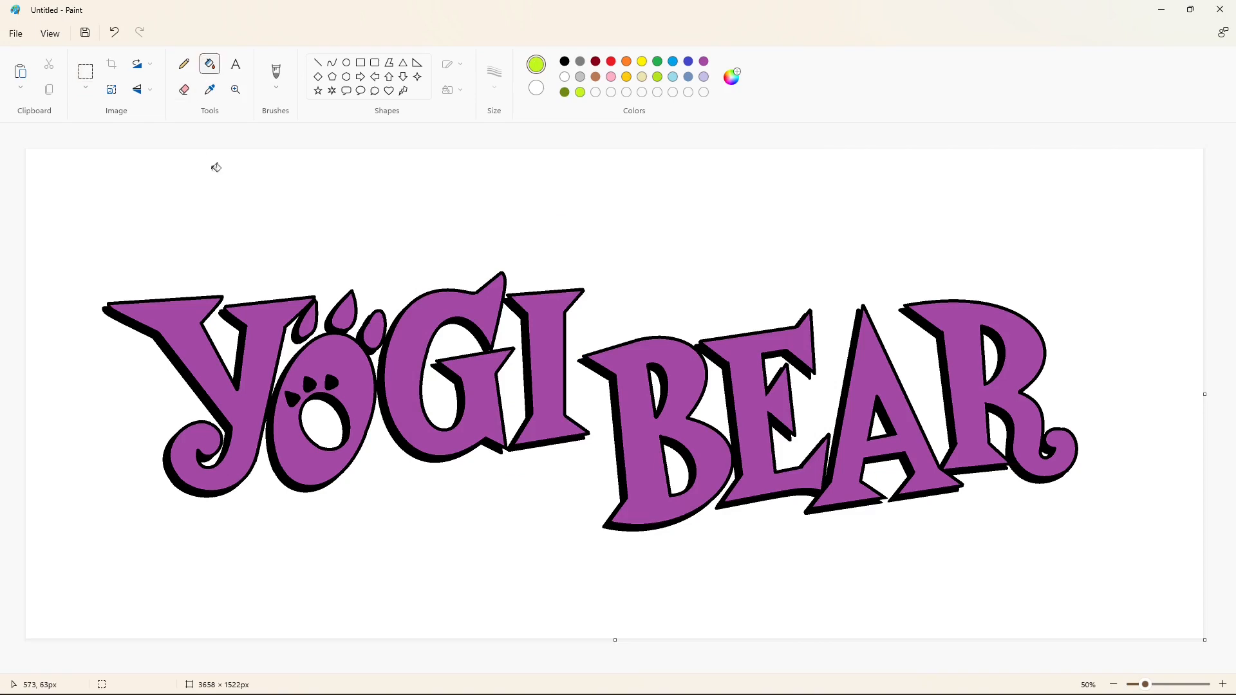
{"action": "left_click", "coordinate": [200, 351]}
{"action": "left_click", "coordinate": [404, 345]}
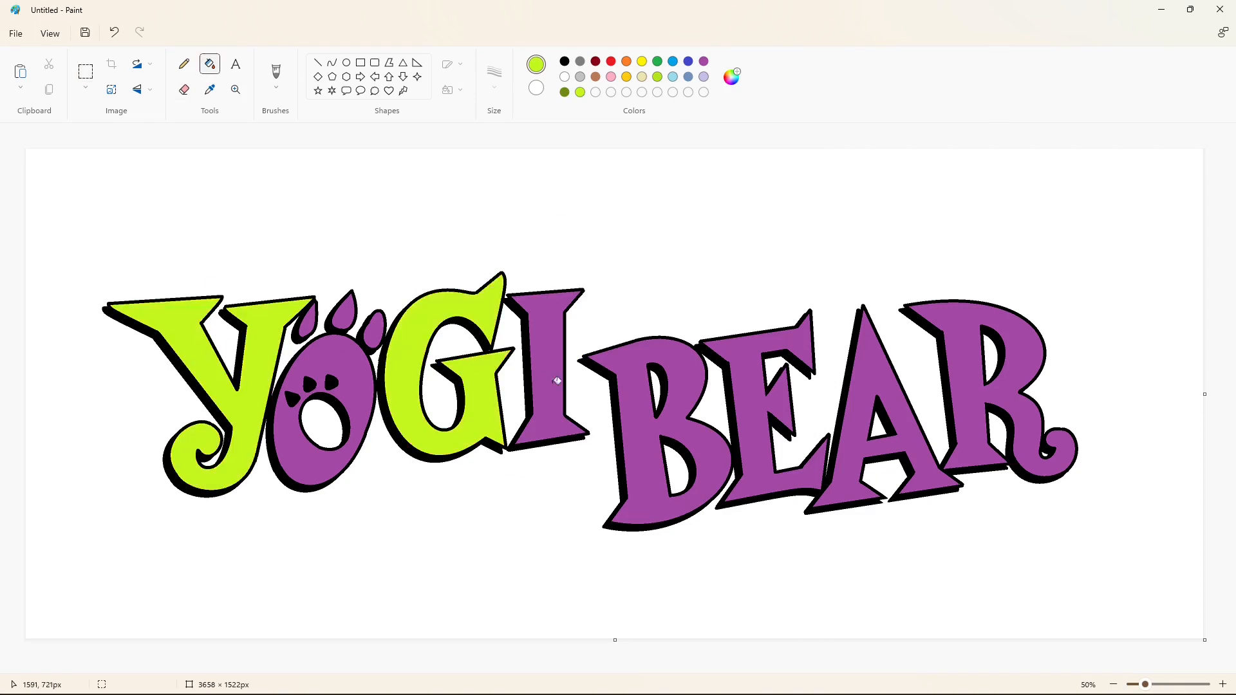
{"action": "left_click", "coordinate": [753, 396]}
{"action": "left_click", "coordinate": [966, 377]}
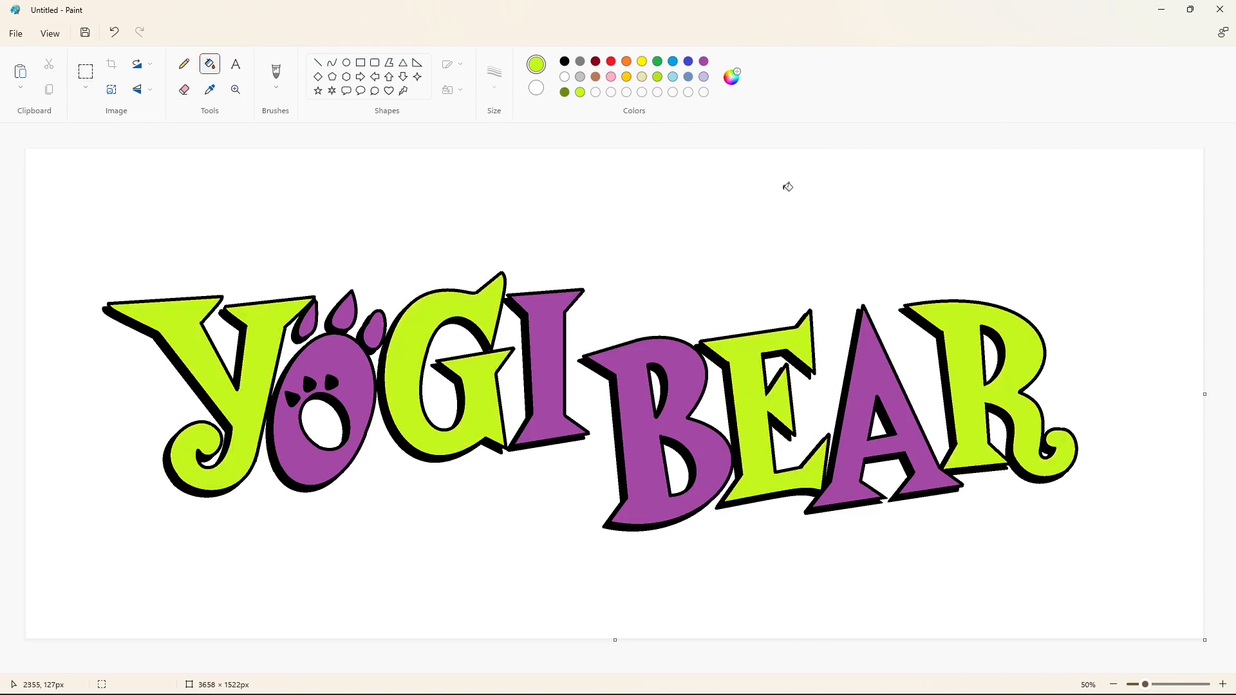
Fill the paw-shaped O with its upper toes and the letters I, B and A with the dark olive green custom color.
{"action": "left_click", "coordinate": [564, 92]}
{"action": "left_click", "coordinate": [338, 356]}
{"action": "left_click", "coordinate": [373, 328]}
{"action": "left_click", "coordinate": [345, 309]}
{"action": "left_click", "coordinate": [307, 320]}
{"action": "left_click", "coordinate": [547, 361]}
{"action": "left_click", "coordinate": [630, 375]}
{"action": "left_click", "coordinate": [864, 378]}
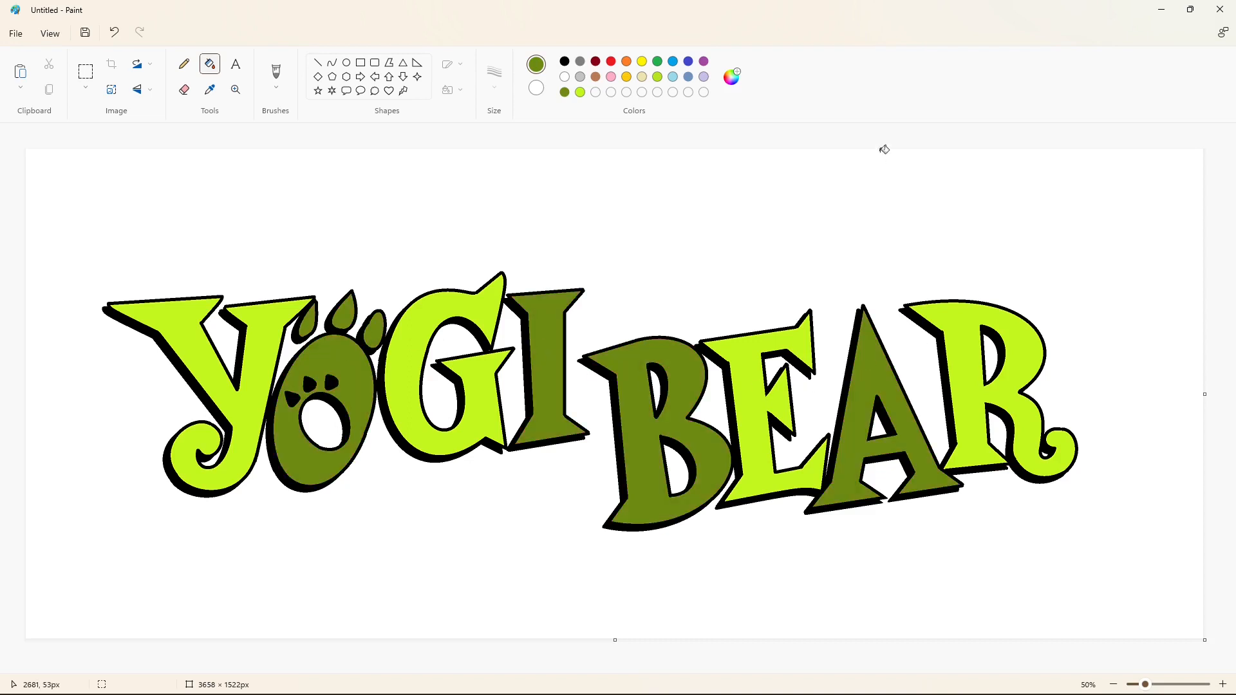